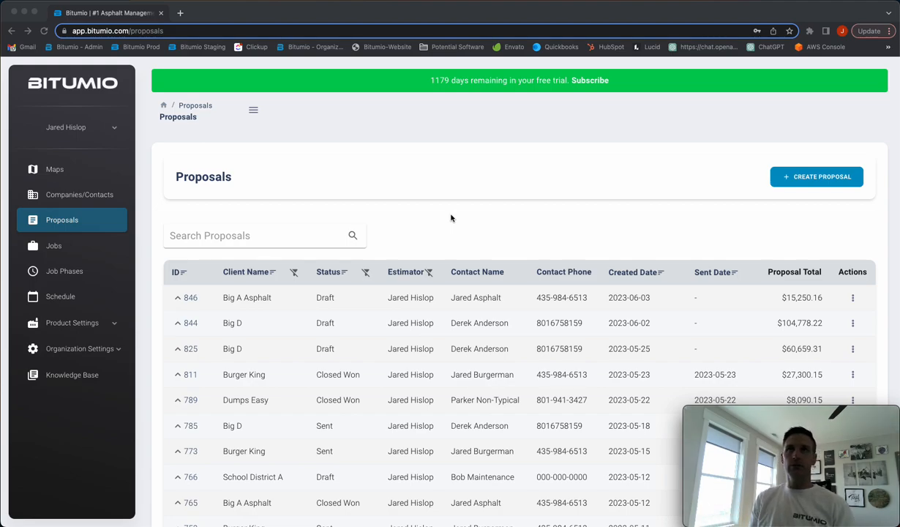
Create a proposal for the client Big A Asphalt with its listed contact and Internal Sales as the proposal source
{"action": "left_click", "coordinate": [546, 254]}
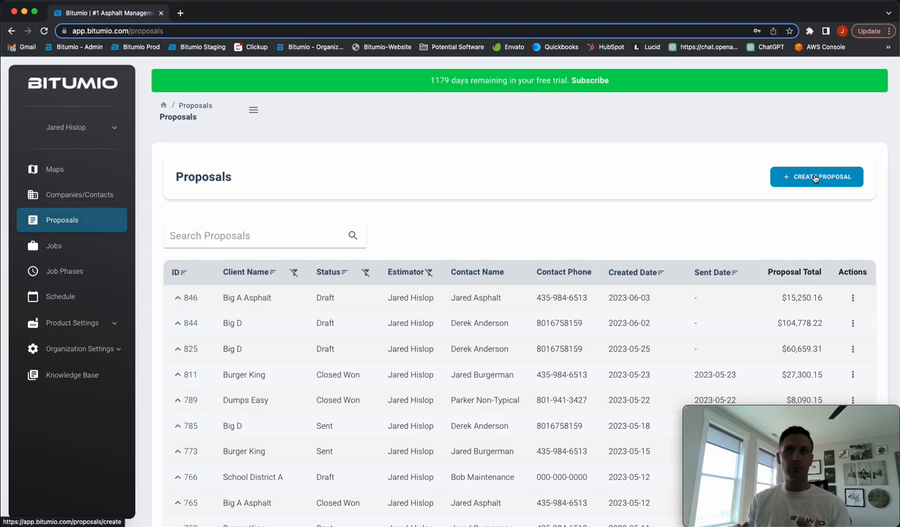
{"action": "left_click", "coordinate": [815, 177]}
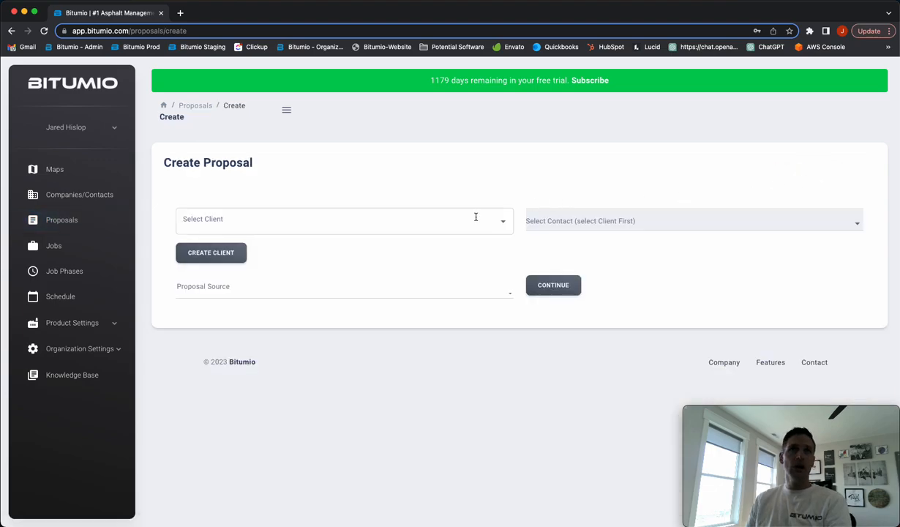
{"action": "left_click", "coordinate": [446, 221]}
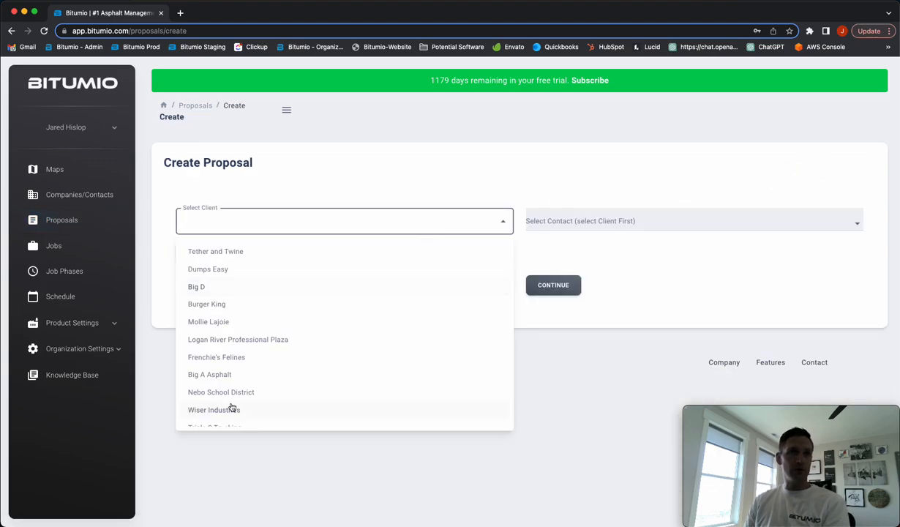
{"action": "left_click", "coordinate": [241, 375]}
{"action": "left_click", "coordinate": [591, 221]}
{"action": "left_click", "coordinate": [580, 245]}
{"action": "left_click", "coordinate": [323, 293]}
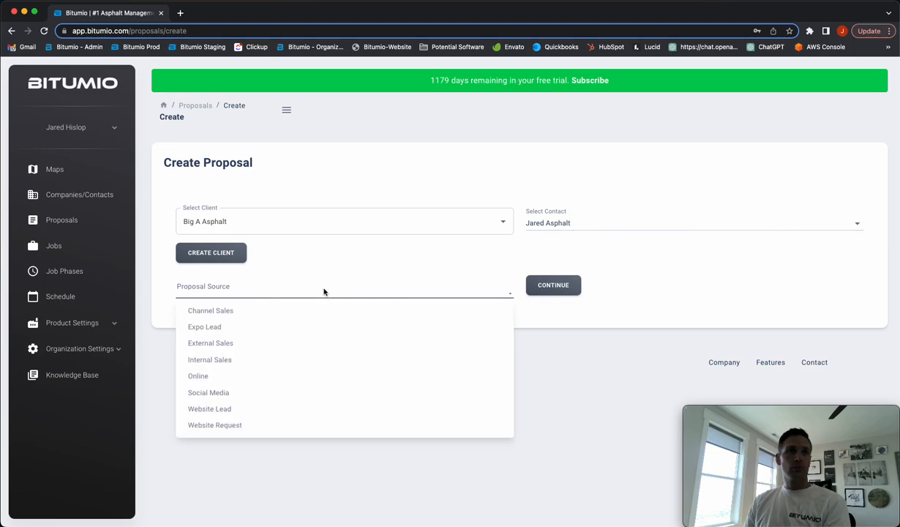
{"action": "left_click", "coordinate": [250, 357]}
{"action": "left_click", "coordinate": [553, 286]}
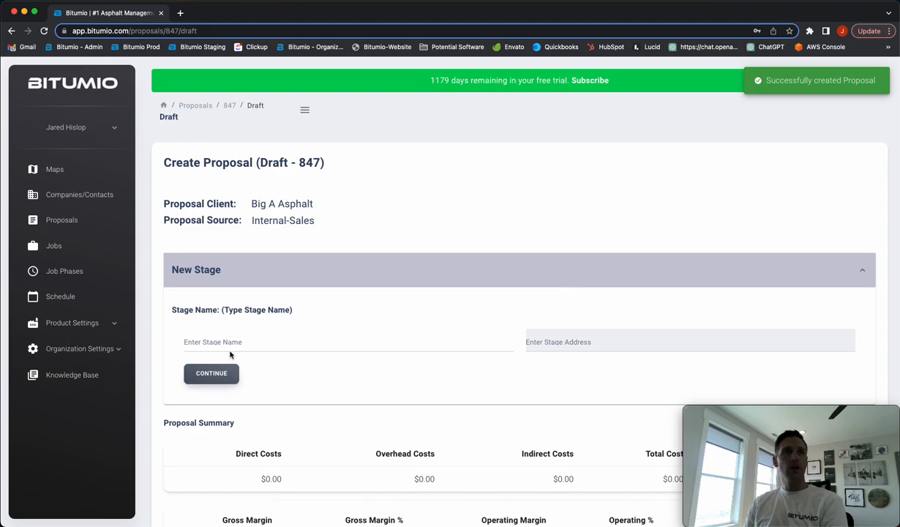
Name the new stage Parking Lot and enter the job's street address using the matching Garden City address suggestion
{"action": "left_click", "coordinate": [231, 341]}
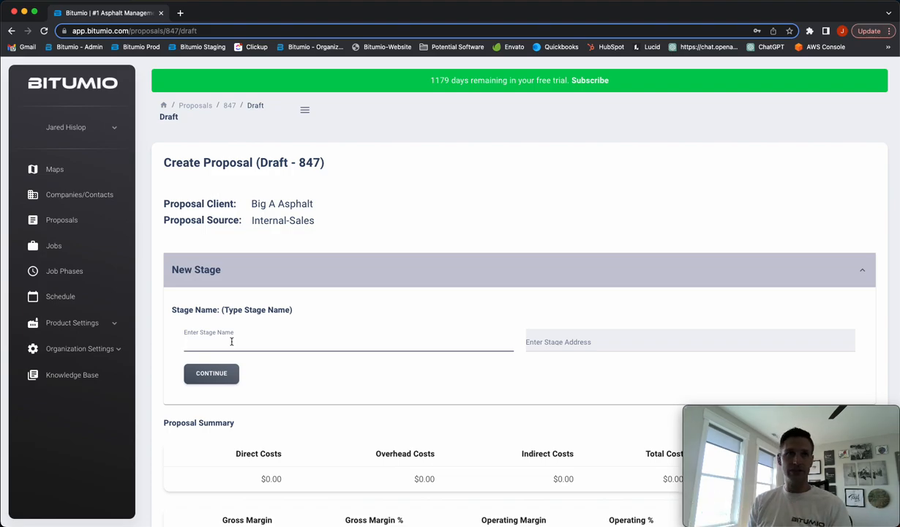
{"action": "type", "text": "Parking Lot"}
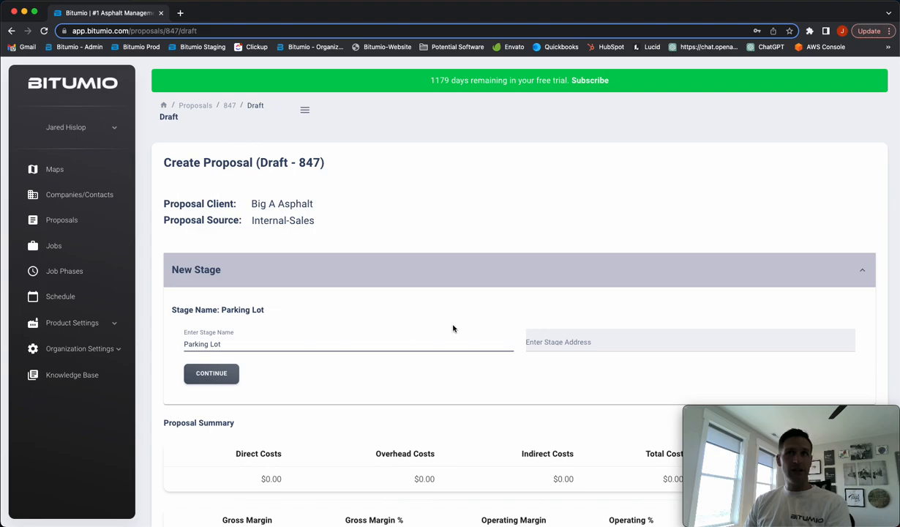
{"action": "left_click", "coordinate": [560, 335]}
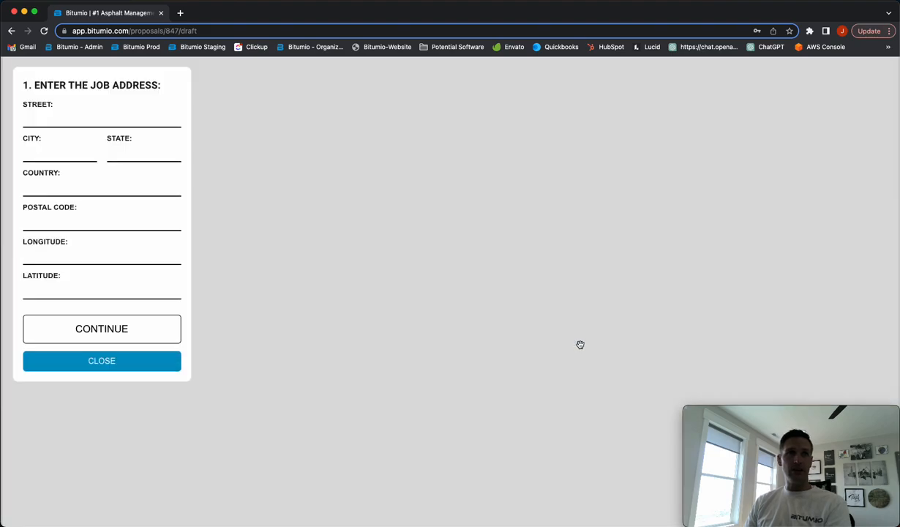
{"action": "left_click", "coordinate": [87, 119]}
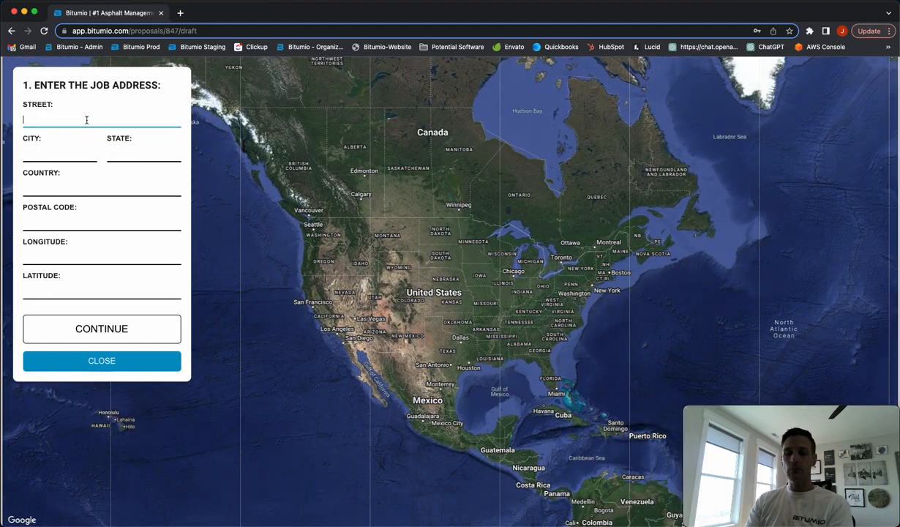
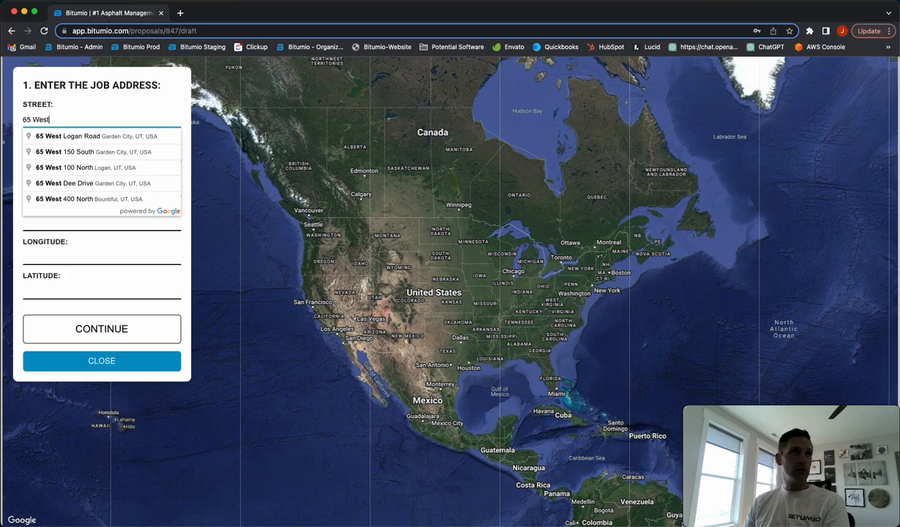
{"action": "left_click", "coordinate": [79, 135]}
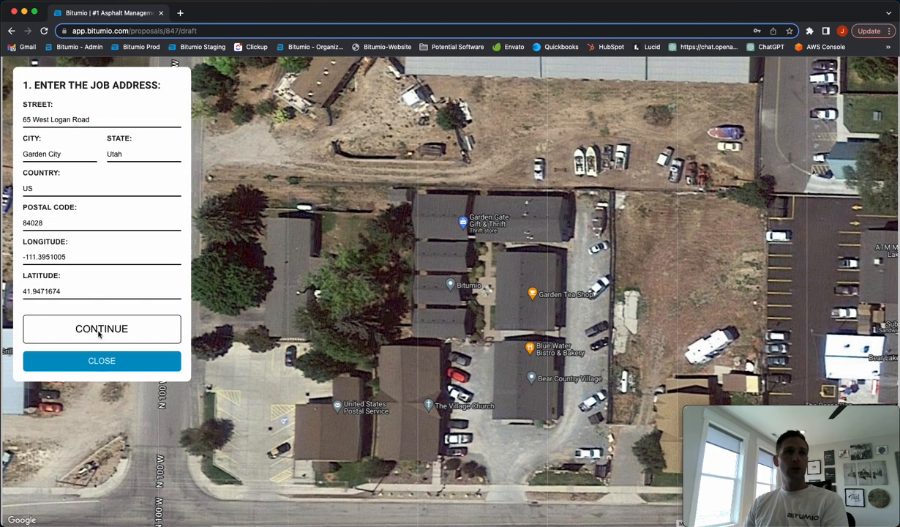
{"action": "left_click", "coordinate": [101, 331]}
Draw a four-cornered job area around the building complex and its parking lot on the map, and continue with the stage
{"action": "left_click", "coordinate": [100, 250]}
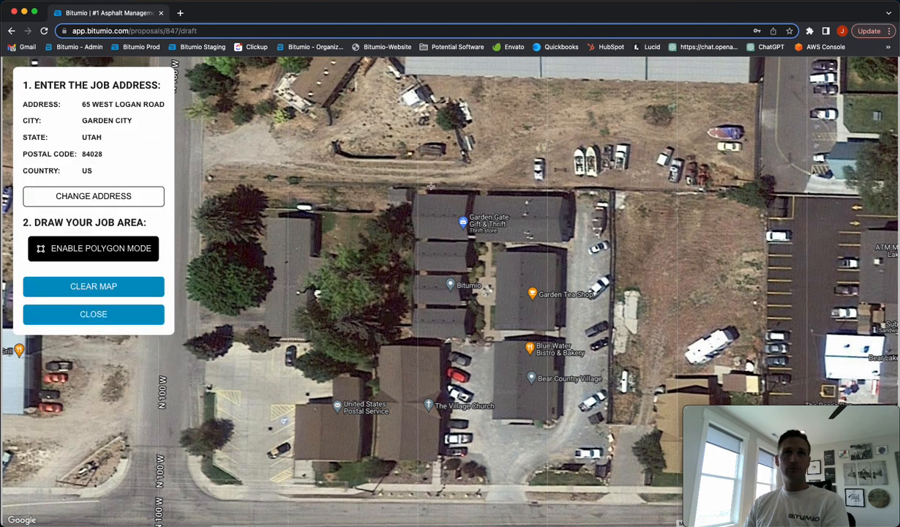
{"action": "left_click", "coordinate": [406, 183]}
{"action": "left_click", "coordinate": [643, 185]}
{"action": "left_click", "coordinate": [637, 496]}
{"action": "left_click", "coordinate": [401, 491]}
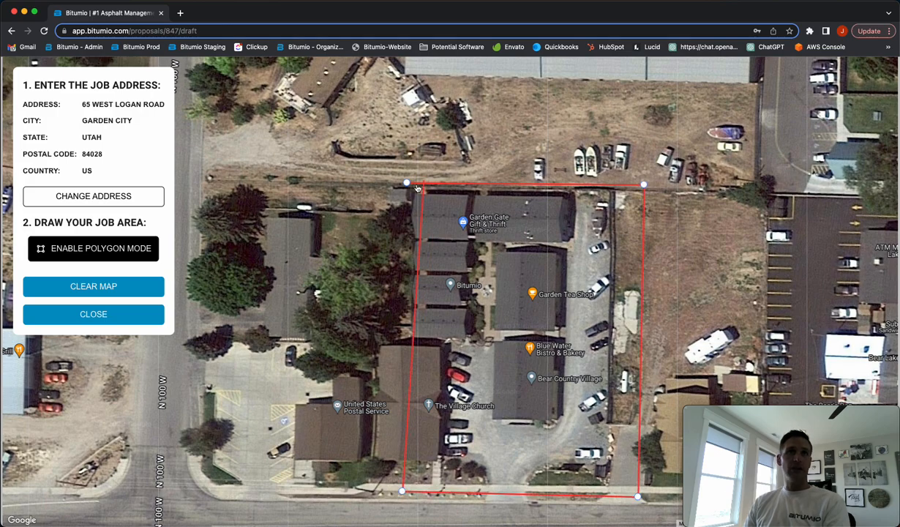
{"action": "left_click", "coordinate": [407, 183]}
{"action": "left_click", "coordinate": [97, 315]}
{"action": "left_click", "coordinate": [211, 373]}
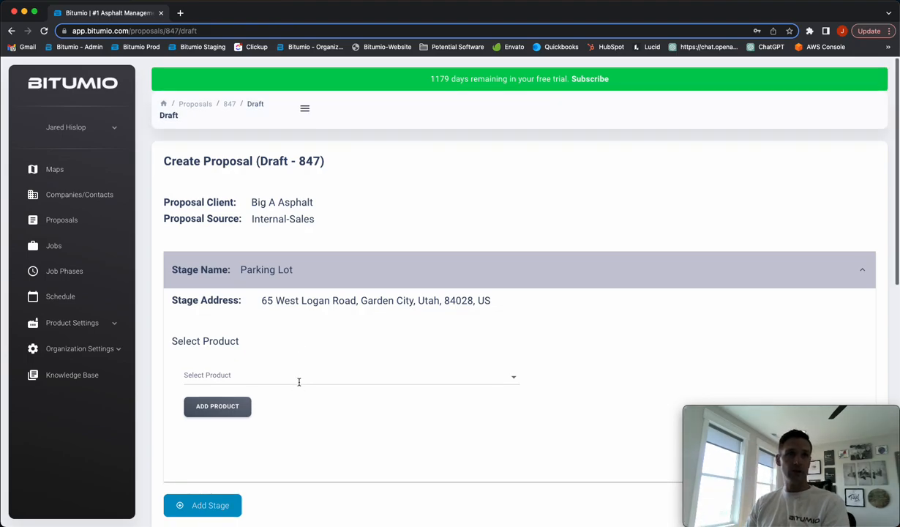
Add the product Commercial Asphalt - Tons per Hour to the Parking Lot stage
{"action": "left_click", "coordinate": [300, 378]}
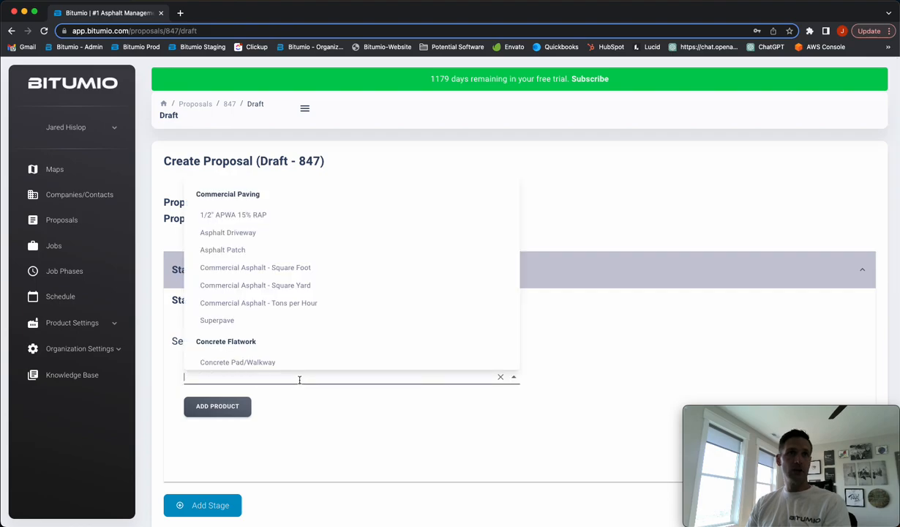
{"action": "left_click", "coordinate": [248, 303]}
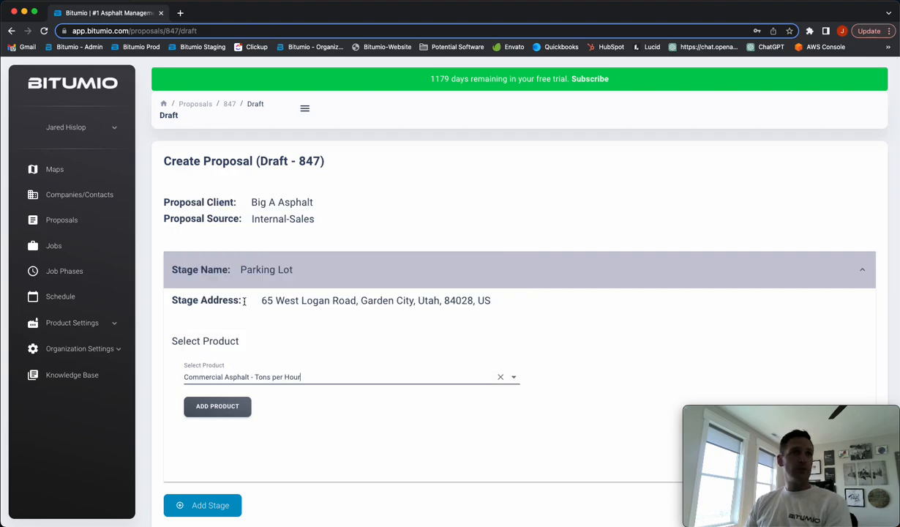
{"action": "left_click", "coordinate": [212, 408]}
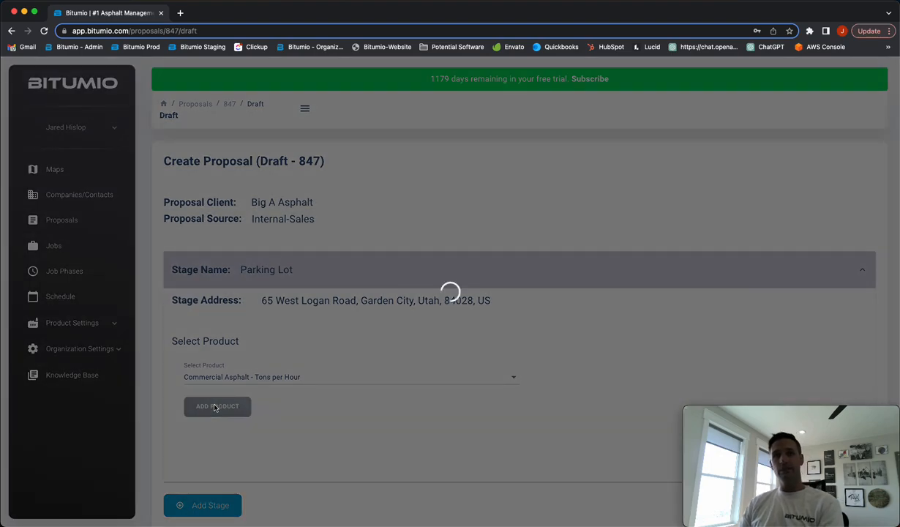
Measure the job size on the map by tracing the U-shaped gravel lot around the buildings, about 11,300 sq ft, and save it
{"action": "scroll", "coordinate": [249, 387], "scroll_direction": "down", "scroll_amount": 3}
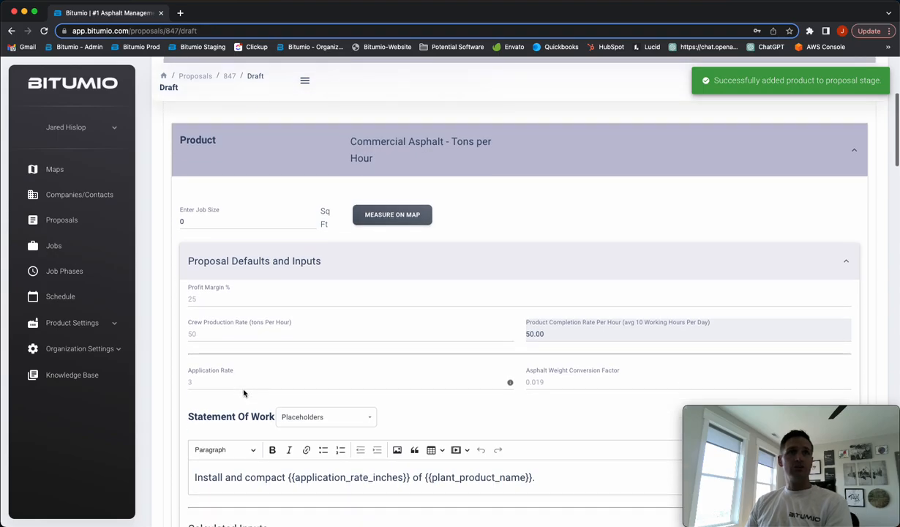
{"action": "left_click", "coordinate": [393, 216]}
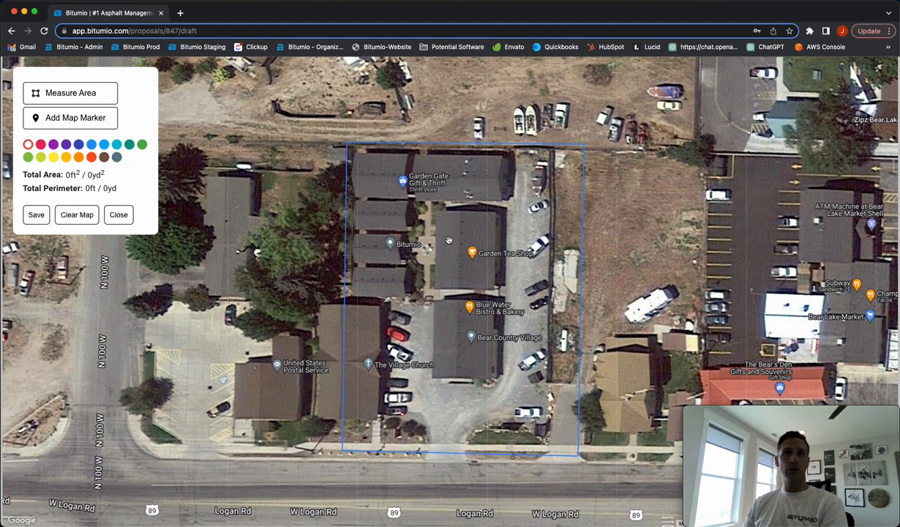
{"action": "left_click", "coordinate": [70, 93]}
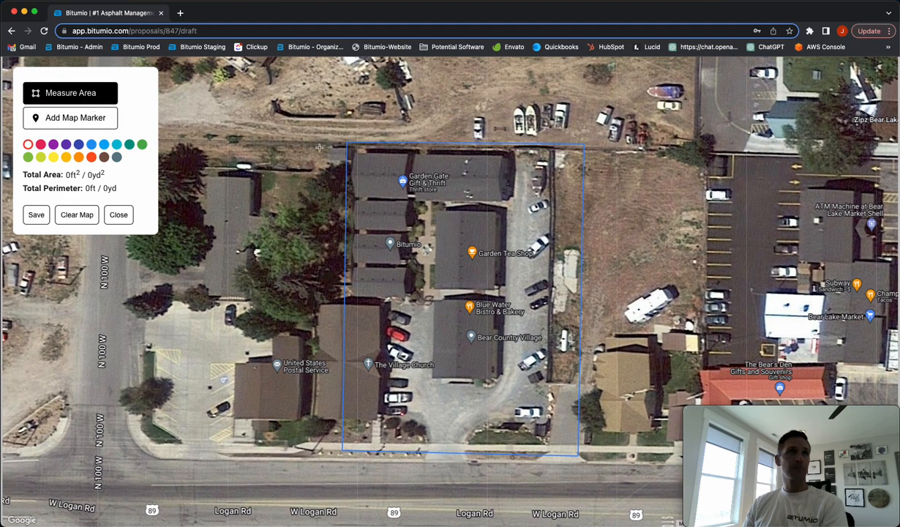
{"action": "left_click", "coordinate": [506, 160]}
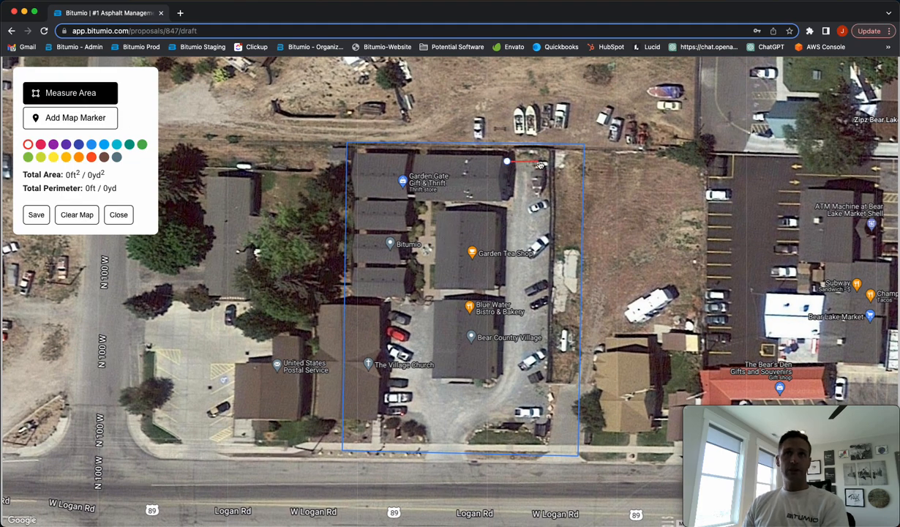
{"action": "left_click", "coordinate": [549, 160]}
{"action": "left_click", "coordinate": [544, 426]}
{"action": "left_click", "coordinate": [482, 426]}
{"action": "left_click", "coordinate": [471, 432]}
{"action": "left_click", "coordinate": [465, 442]}
{"action": "left_click", "coordinate": [426, 442]}
{"action": "left_click", "coordinate": [423, 429]}
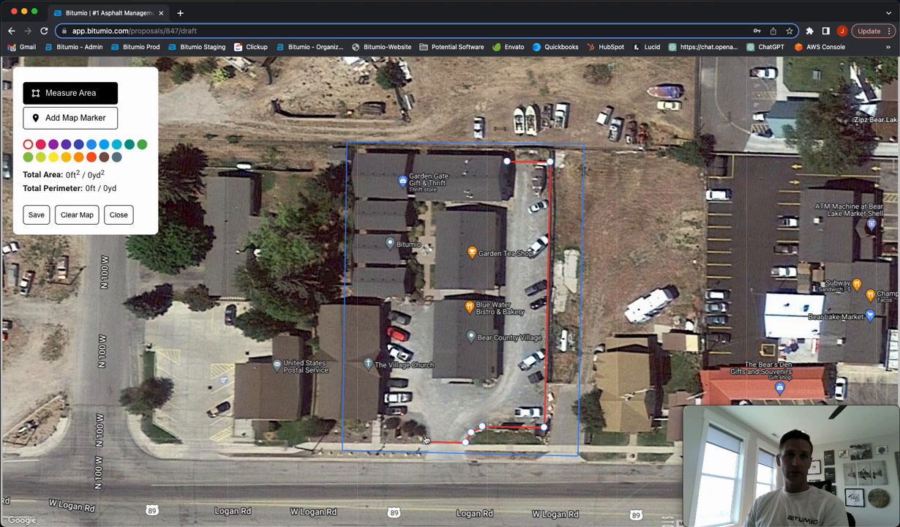
{"action": "left_click", "coordinate": [379, 421]}
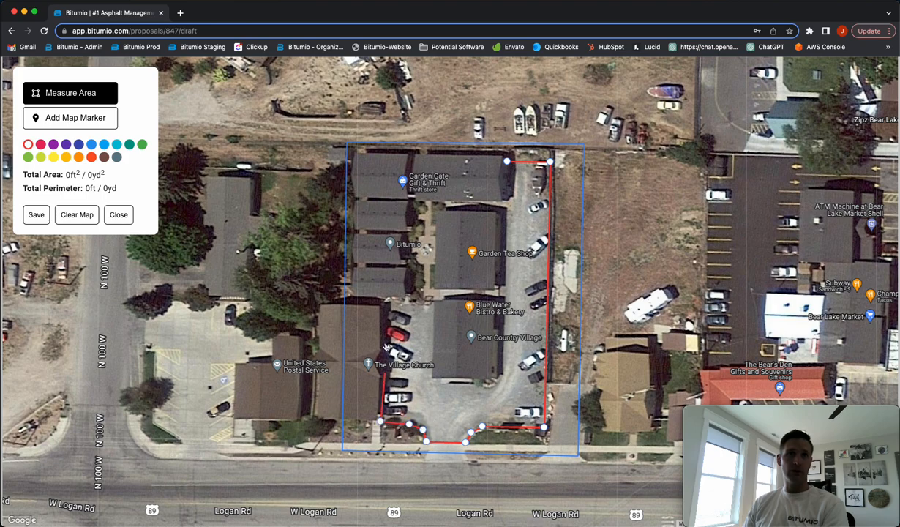
{"action": "left_click", "coordinate": [380, 302]}
{"action": "left_click", "coordinate": [437, 299]}
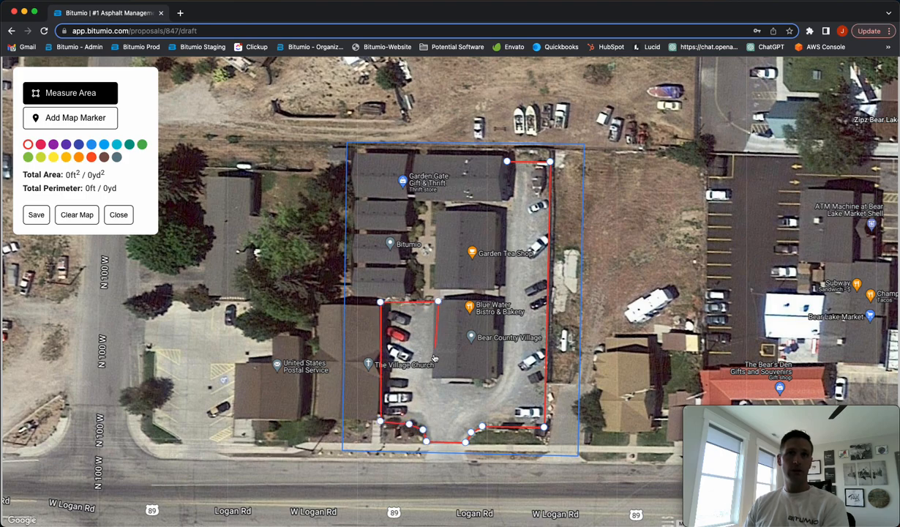
{"action": "left_click", "coordinate": [432, 376]}
{"action": "left_click", "coordinate": [441, 378]}
{"action": "left_click", "coordinate": [441, 384]}
{"action": "left_click", "coordinate": [479, 384]}
{"action": "left_click", "coordinate": [485, 388]}
{"action": "left_click", "coordinate": [490, 386]}
{"action": "left_click", "coordinate": [494, 384]}
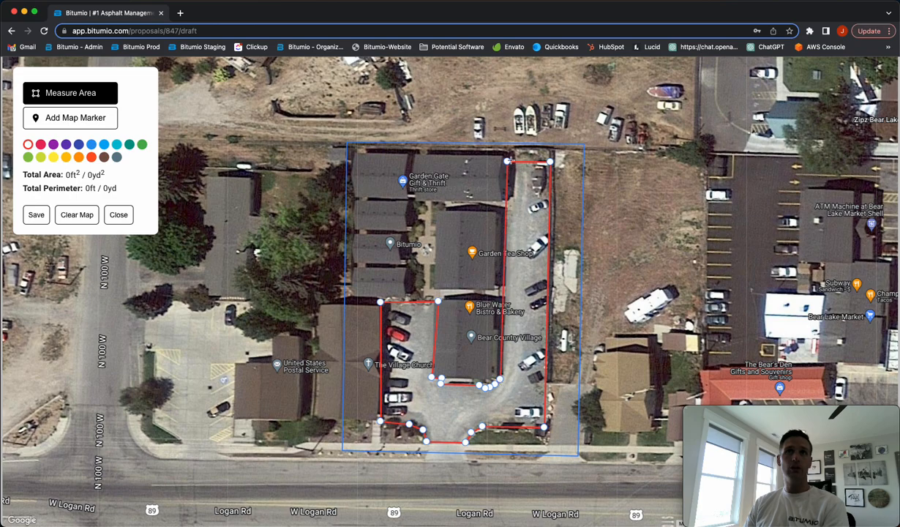
{"action": "left_click", "coordinate": [506, 161]}
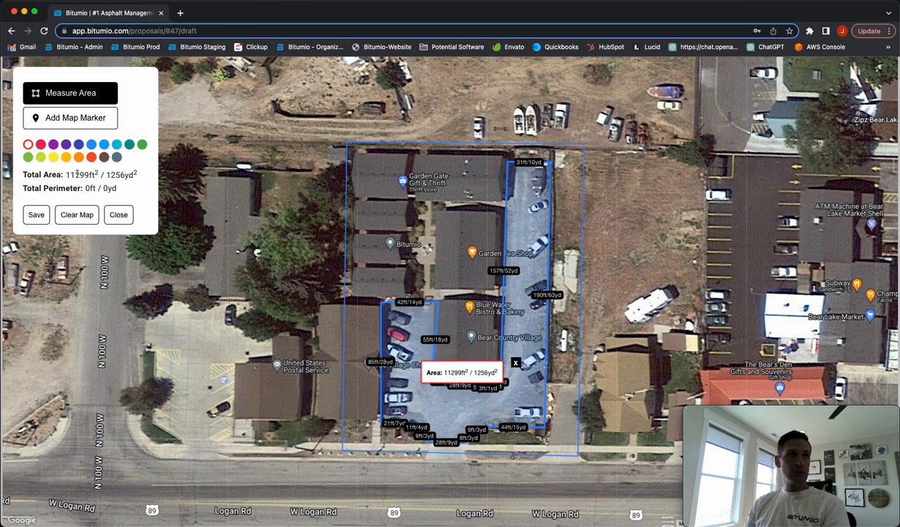
{"action": "left_click", "coordinate": [35, 215]}
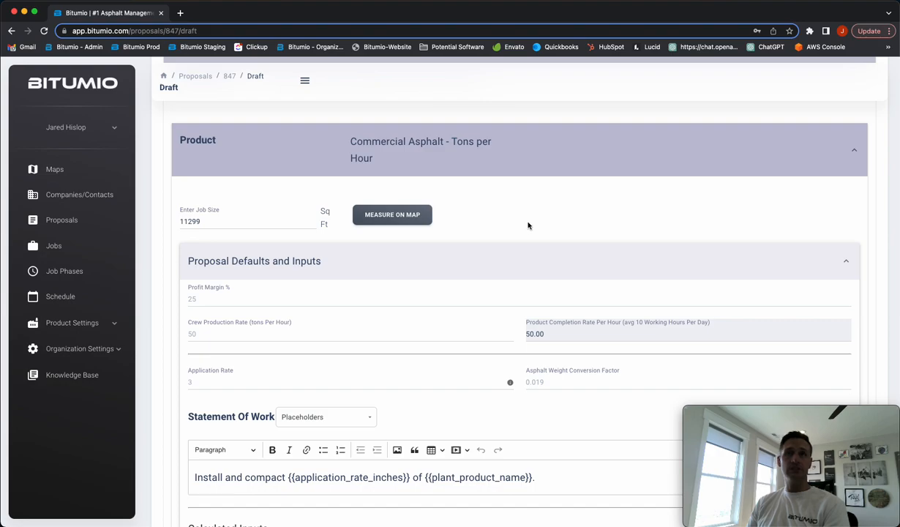
Set the asphalt product's application rate to 4
{"action": "scroll", "coordinate": [525, 226], "scroll_direction": "up", "scroll_amount": 1}
{"action": "scroll", "coordinate": [523, 227], "scroll_direction": "down", "scroll_amount": 1}
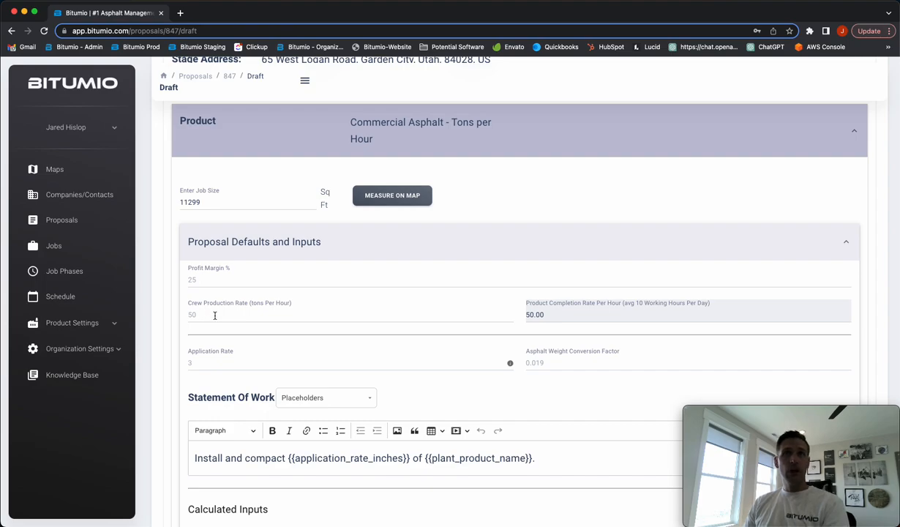
{"action": "left_click", "coordinate": [195, 362]}
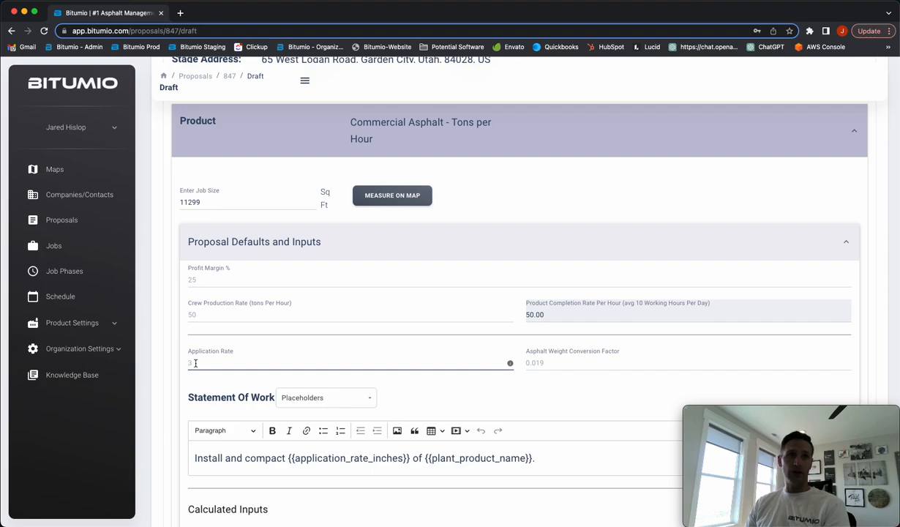
{"action": "type", "text": "4"}
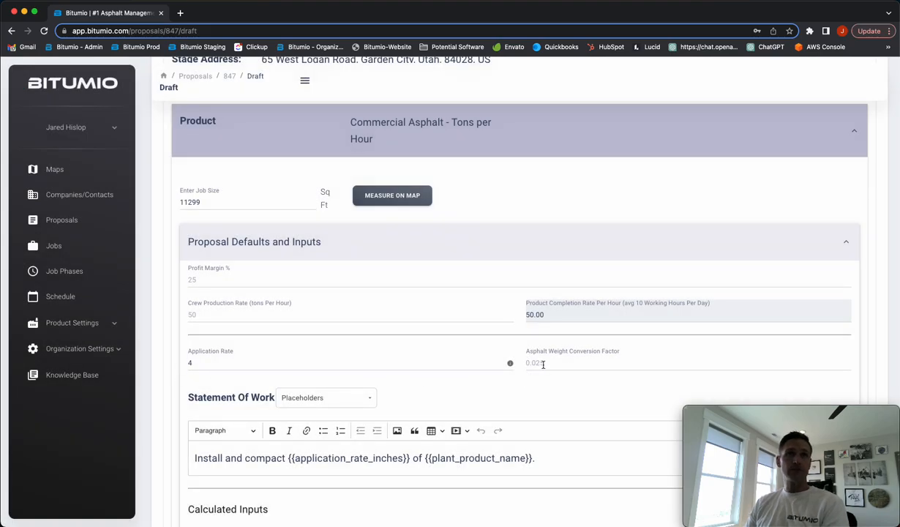
Review the calculated material tonnage, coverage per ton, completion time and travel time against the crew production rate
{"action": "scroll", "coordinate": [519, 368], "scroll_direction": "down", "scroll_amount": 1}
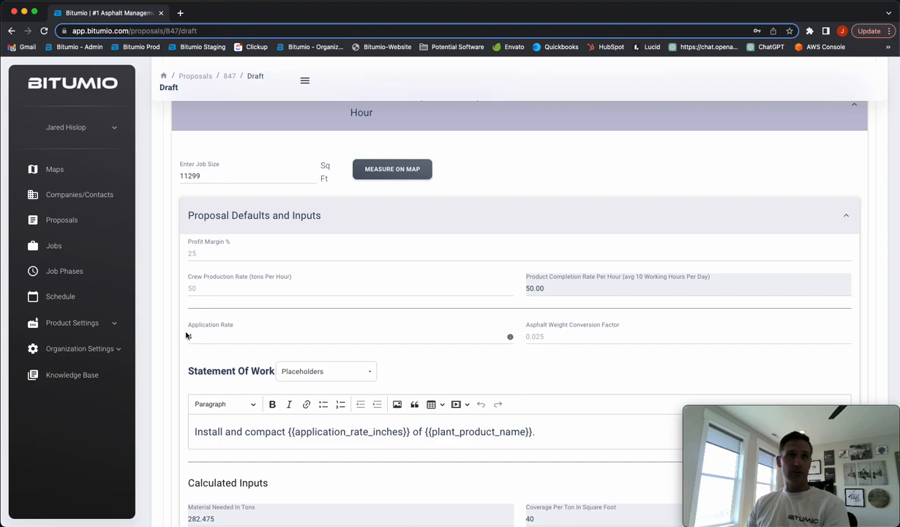
{"action": "scroll", "coordinate": [543, 335], "scroll_direction": "down", "scroll_amount": 3}
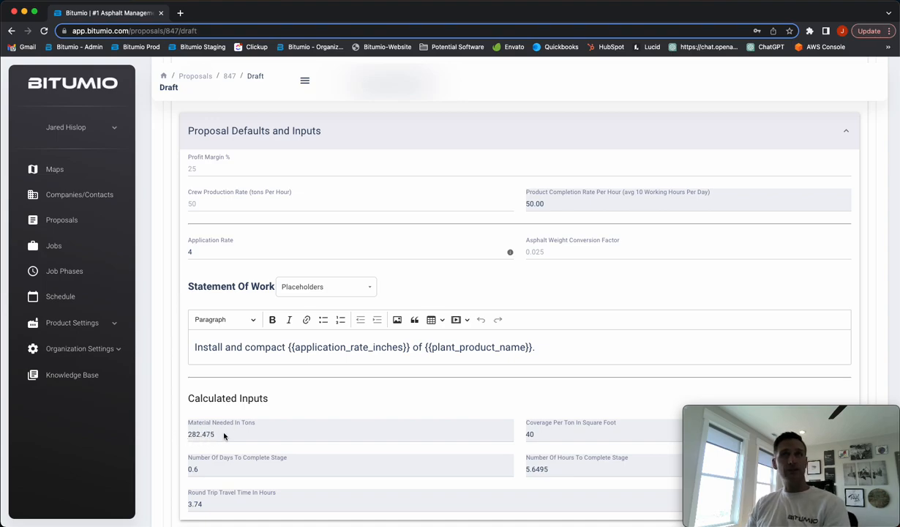
{"action": "scroll", "coordinate": [224, 436], "scroll_direction": "down", "scroll_amount": 1}
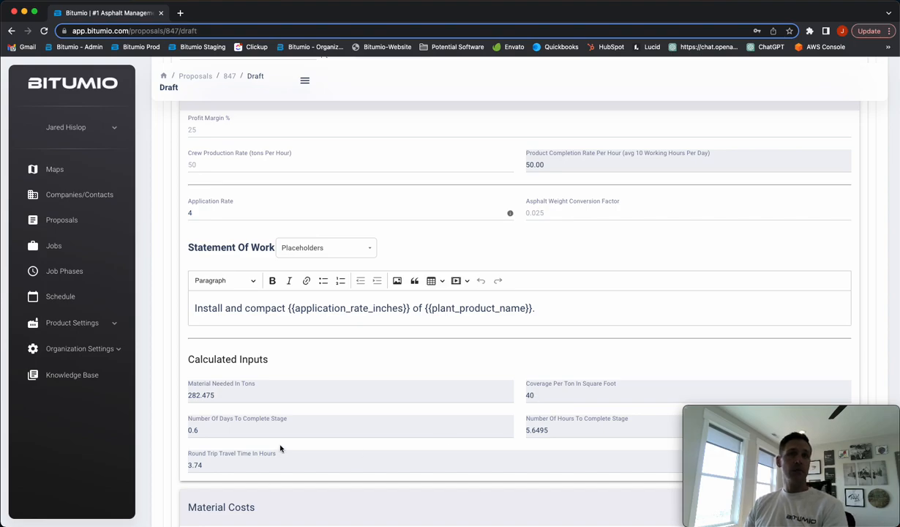
{"action": "scroll", "coordinate": [390, 433], "scroll_direction": "up", "scroll_amount": 2}
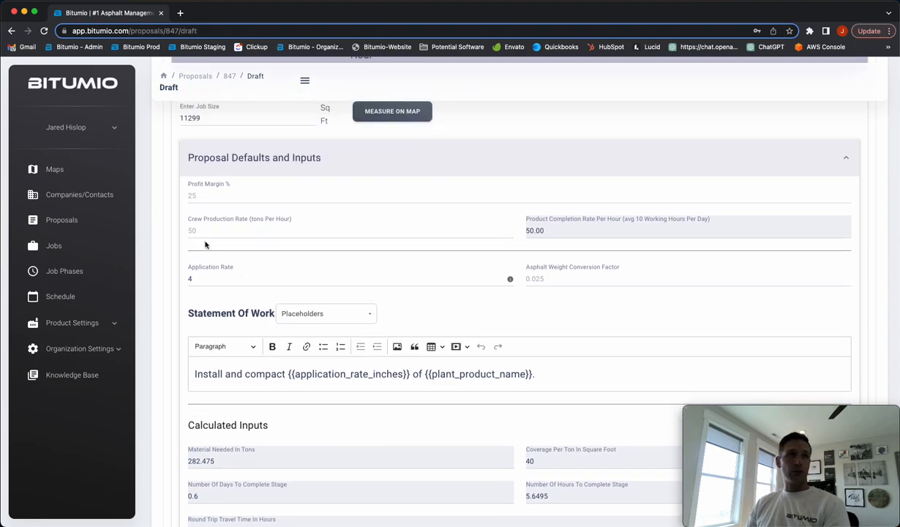
{"action": "scroll", "coordinate": [407, 359], "scroll_direction": "down", "scroll_amount": 4}
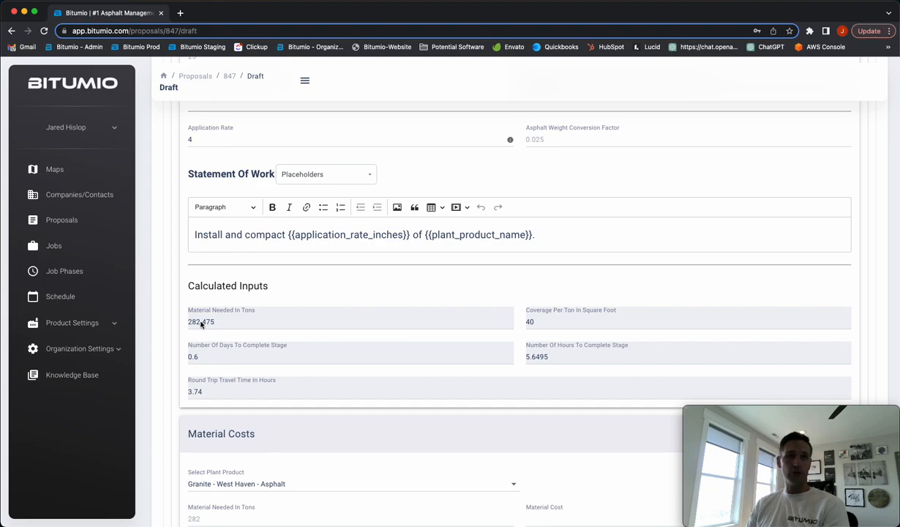
Review the calculated inputs, the stage address and the material cost for the Granite - West Haven - Asphalt plant product
{"action": "scroll", "coordinate": [242, 322], "scroll_direction": "down", "scroll_amount": 1}
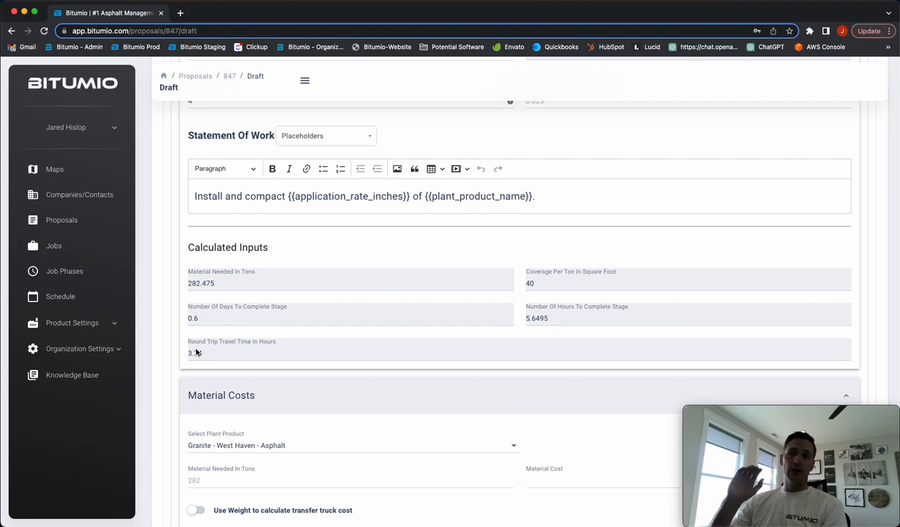
{"action": "scroll", "coordinate": [196, 353], "scroll_direction": "up", "scroll_amount": 10}
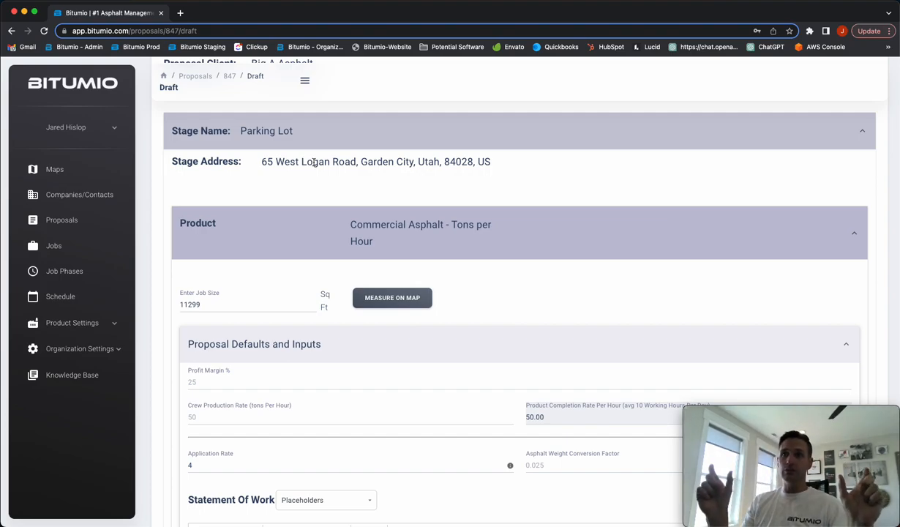
{"action": "scroll", "coordinate": [318, 172], "scroll_direction": "down", "scroll_amount": 4}
{"action": "scroll", "coordinate": [318, 172], "scroll_direction": "down", "scroll_amount": 3}
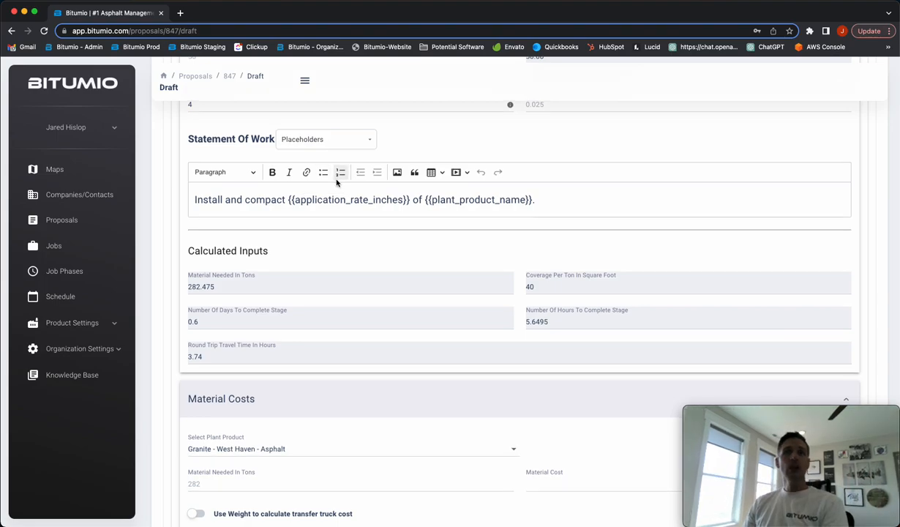
{"action": "scroll", "coordinate": [337, 180], "scroll_direction": "down", "scroll_amount": 2}
{"action": "scroll", "coordinate": [337, 179], "scroll_direction": "down", "scroll_amount": 3}
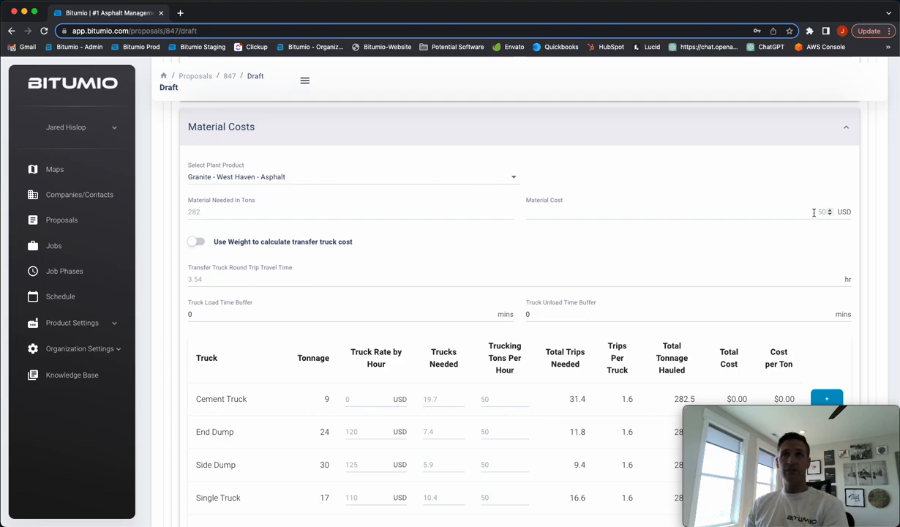
{"action": "scroll", "coordinate": [599, 249], "scroll_direction": "down", "scroll_amount": 5}
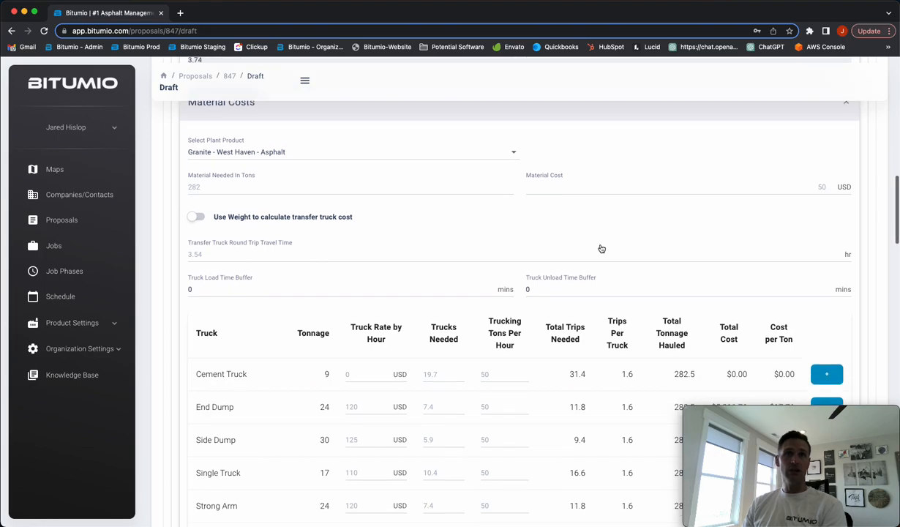
{"action": "double_click", "coordinate": [847, 283]}
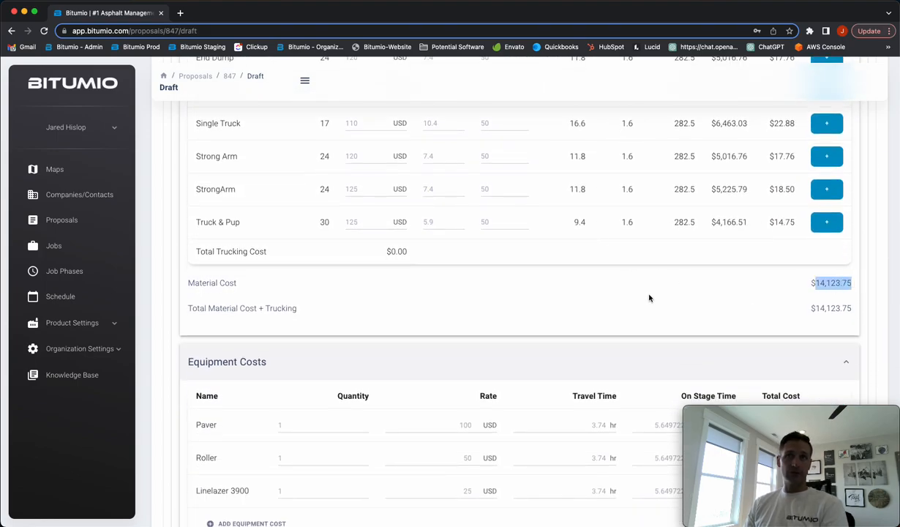
{"action": "left_click", "coordinate": [628, 289]}
{"action": "scroll", "coordinate": [626, 296], "scroll_direction": "down", "scroll_amount": 2}
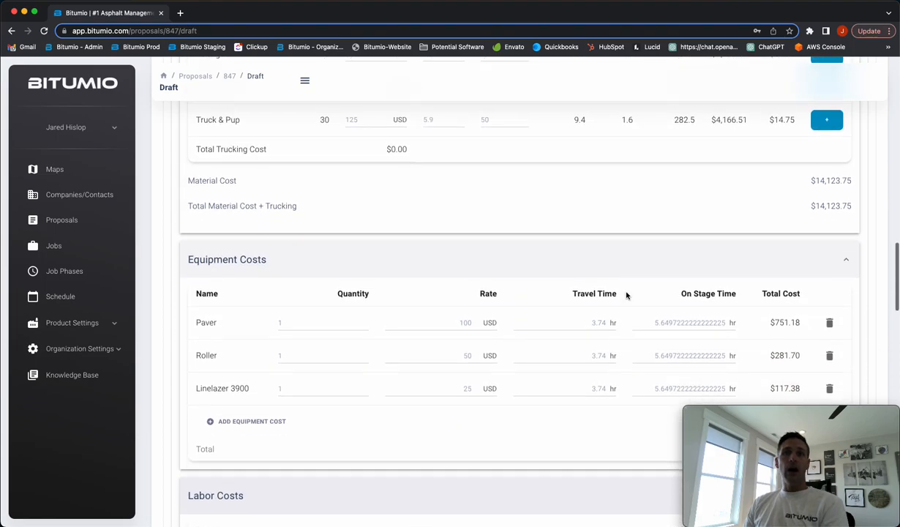
Compare the truck types' tonnage and trucks needed in the trucking table against the transfer truck's round trip travel time
{"action": "scroll", "coordinate": [626, 296], "scroll_direction": "up", "scroll_amount": 3}
{"action": "scroll", "coordinate": [626, 294], "scroll_direction": "up", "scroll_amount": 4}
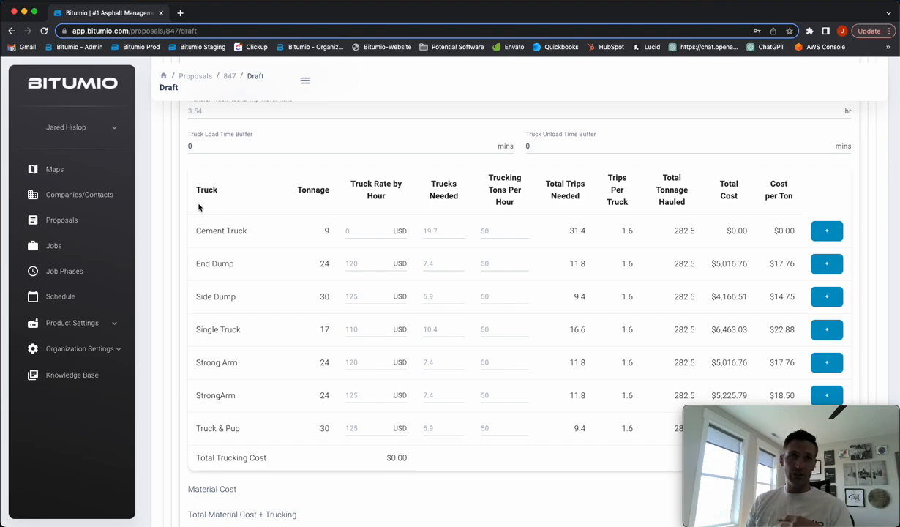
{"action": "scroll", "coordinate": [199, 209], "scroll_direction": "down", "scroll_amount": 1}
{"action": "scroll", "coordinate": [300, 272], "scroll_direction": "up", "scroll_amount": 5}
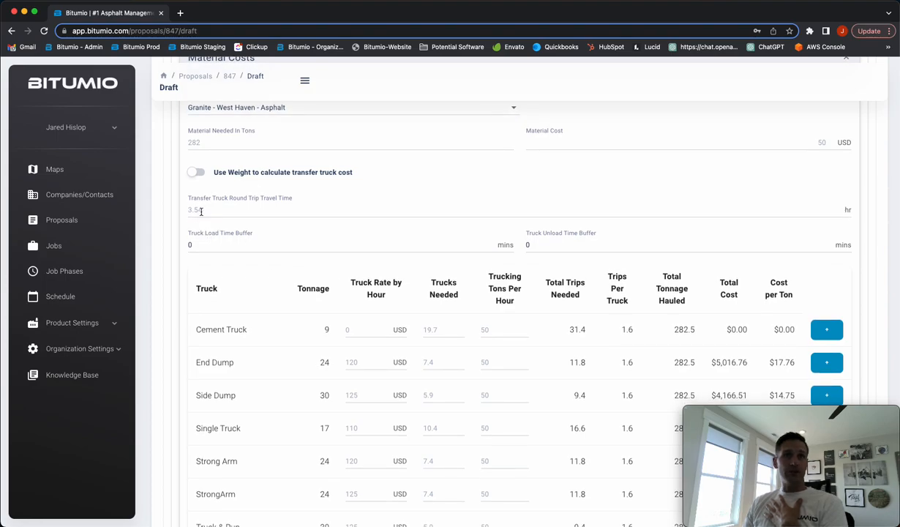
{"action": "scroll", "coordinate": [201, 211], "scroll_direction": "down", "scroll_amount": 1}
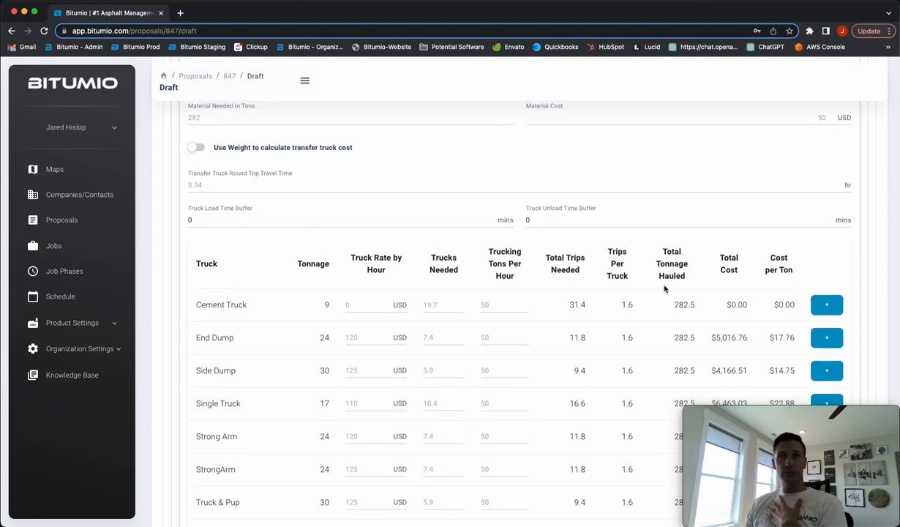
{"action": "scroll", "coordinate": [453, 290], "scroll_direction": "down", "scroll_amount": 1}
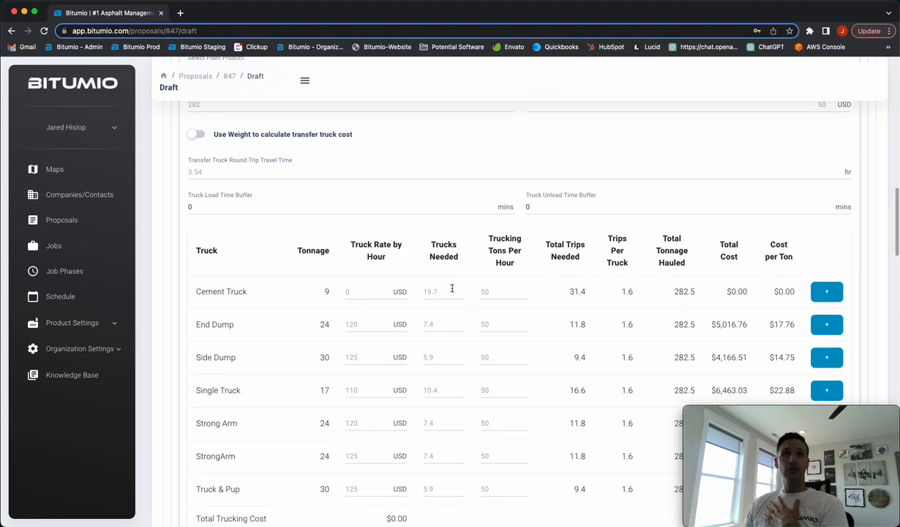
{"action": "scroll", "coordinate": [454, 288], "scroll_direction": "down", "scroll_amount": 1}
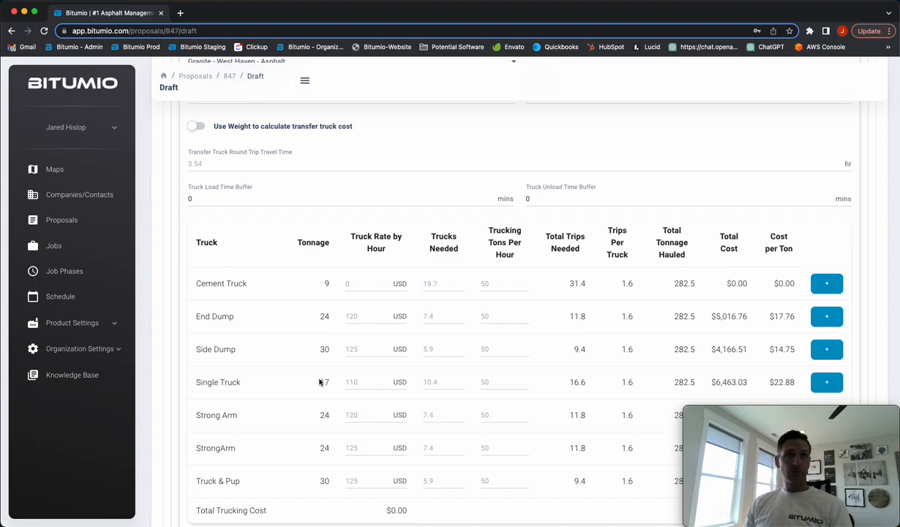
{"action": "left_click_drag", "start_coordinate": [322, 382], "coordinate": [330, 380]}
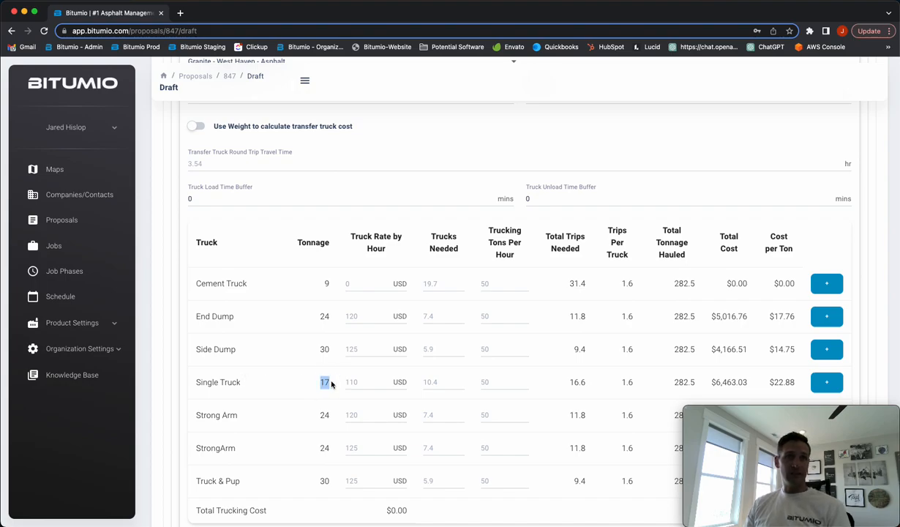
{"action": "left_click", "coordinate": [446, 386]}
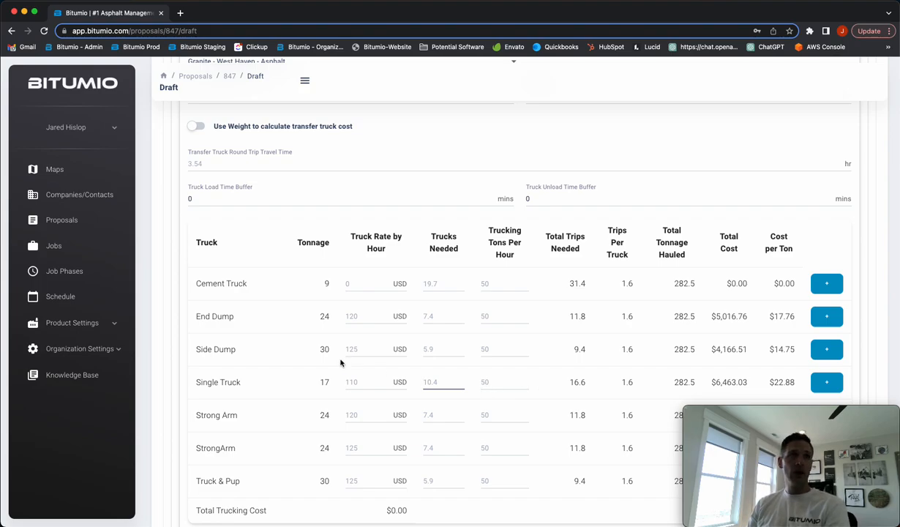
{"action": "double_click", "coordinate": [320, 348]}
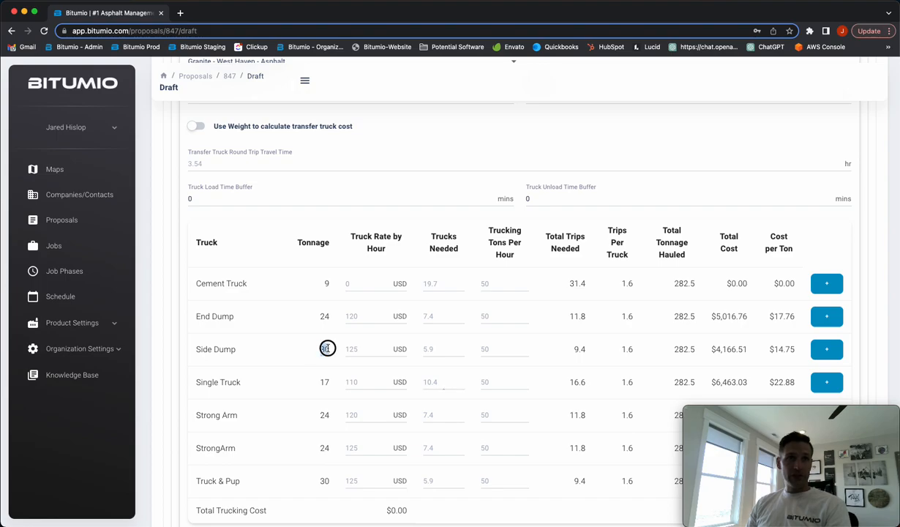
Try 6 trucks needed for the Side Dump and check its total cost
{"action": "left_click", "coordinate": [439, 353]}
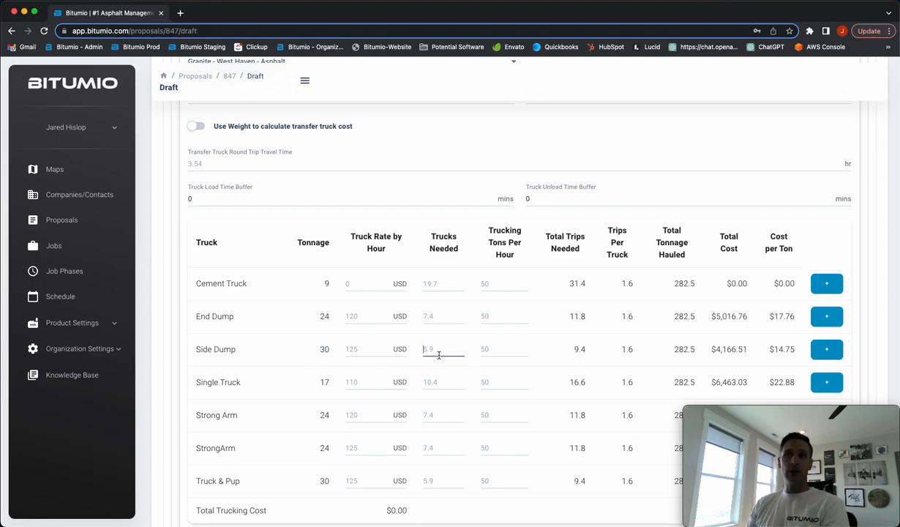
{"action": "scroll", "coordinate": [439, 355], "scroll_direction": "down", "scroll_amount": 1}
{"action": "type", "text": "6"}
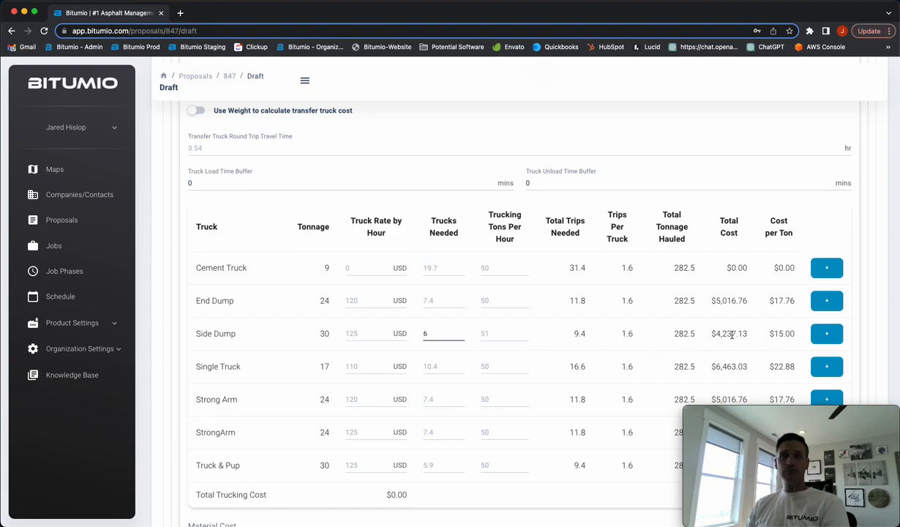
{"action": "scroll", "coordinate": [731, 332], "scroll_direction": "down", "scroll_amount": 3}
{"action": "left_click", "coordinate": [621, 408]}
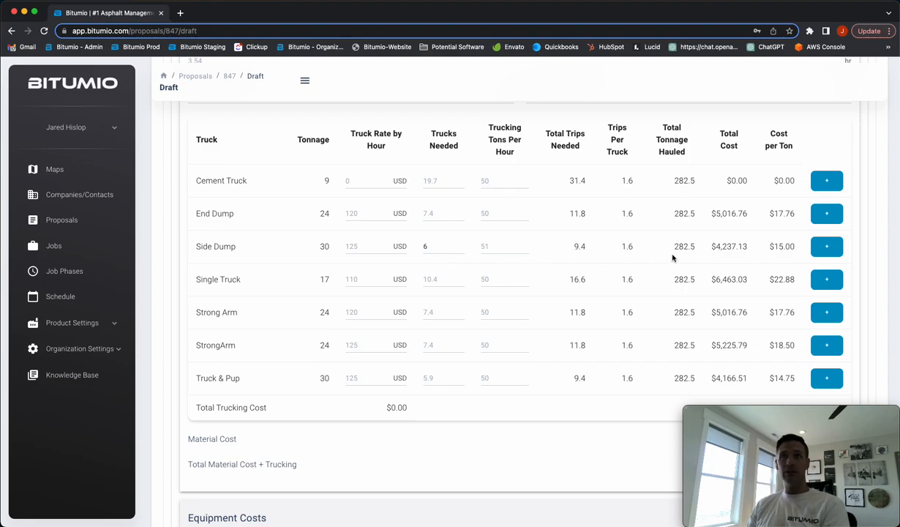
{"action": "left_click_drag", "start_coordinate": [708, 246], "coordinate": [747, 247]}
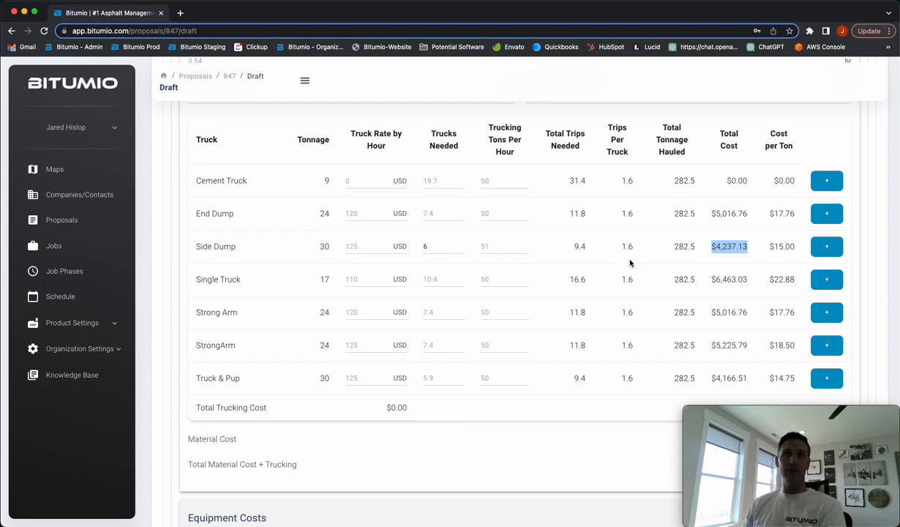
Try 55 trucking tons per hour for the Side Dump with its custom truck count cleared, and check trucks needed and cost
{"action": "left_click", "coordinate": [501, 247]}
{"action": "type", "text": "55"}
{"action": "left_click", "coordinate": [438, 247]}
{"action": "key", "text": "BackSpace"}
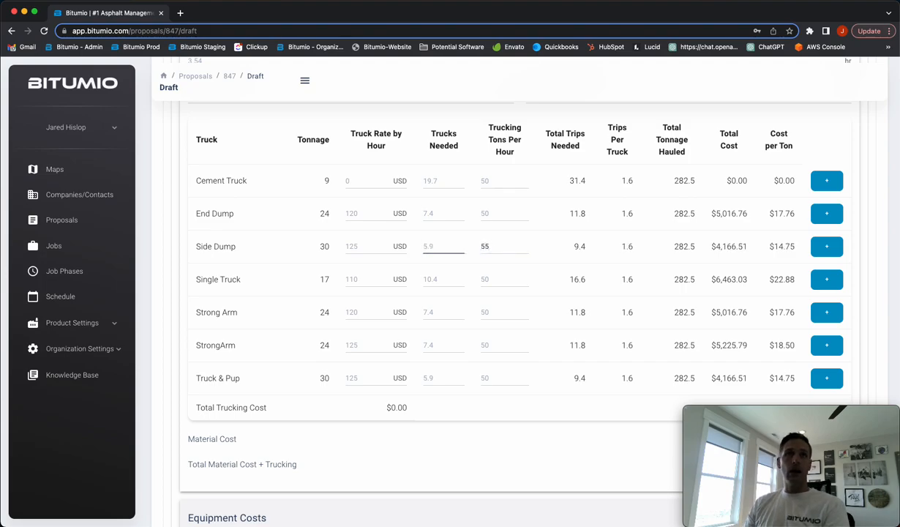
{"action": "left_click", "coordinate": [489, 246]}
{"action": "key", "text": "BackSpace"}
{"action": "type", "text": "5"}
{"action": "left_click", "coordinate": [428, 249]}
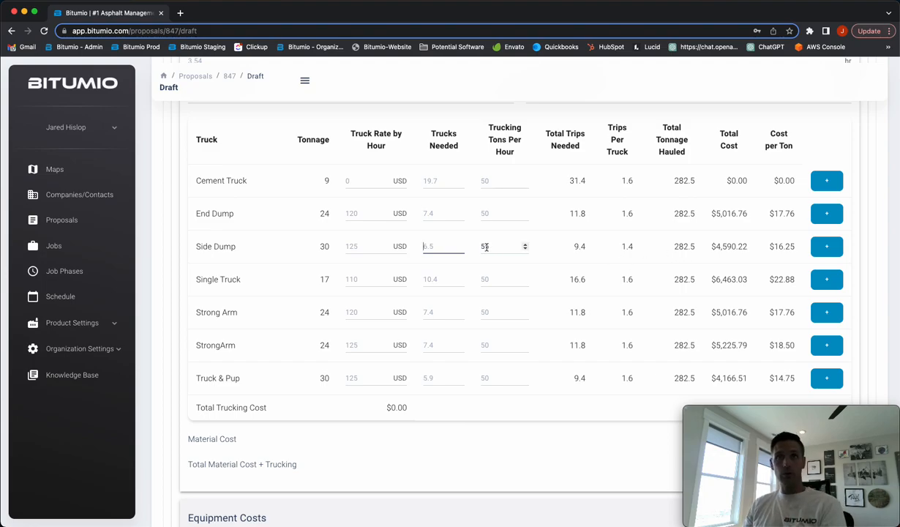
{"action": "left_click", "coordinate": [700, 247]}
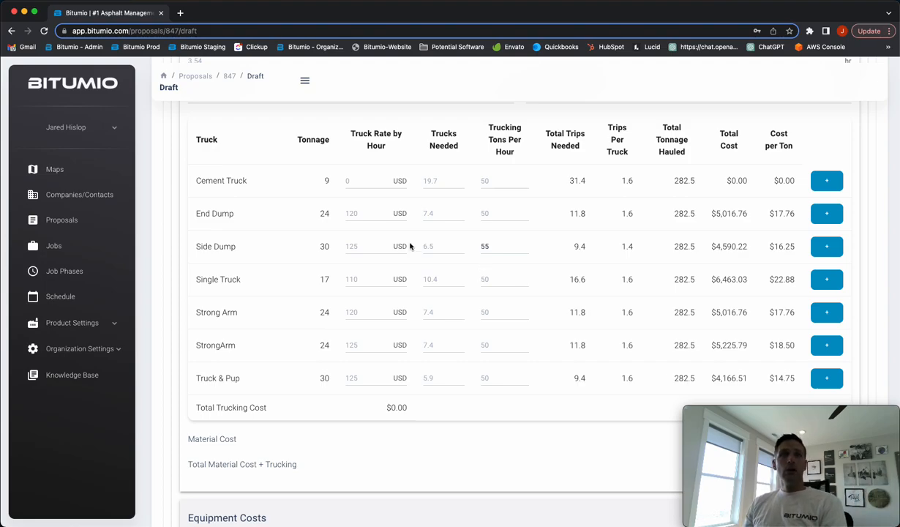
{"action": "left_click", "coordinate": [431, 244]}
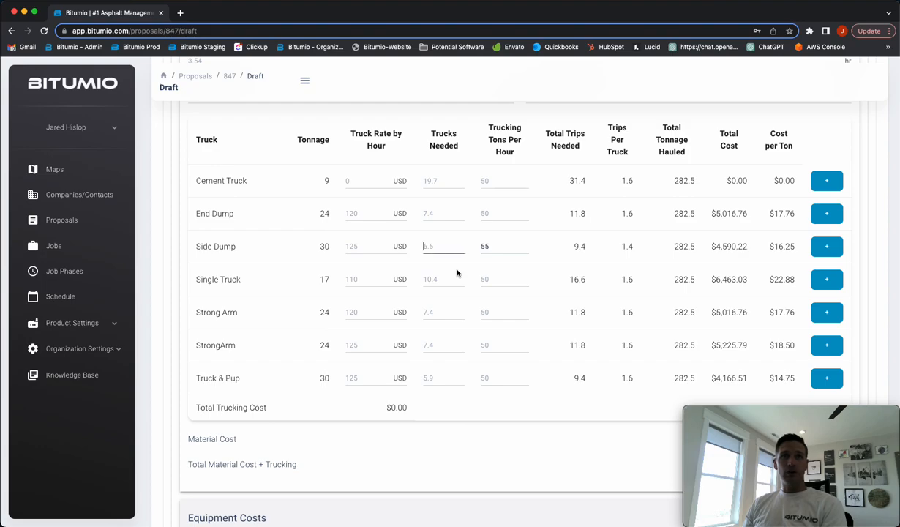
Set the Truck & Pup to 6 trucks at a rate of 140 USD per hour and add it to the proposal product
{"action": "left_click", "coordinate": [436, 376]}
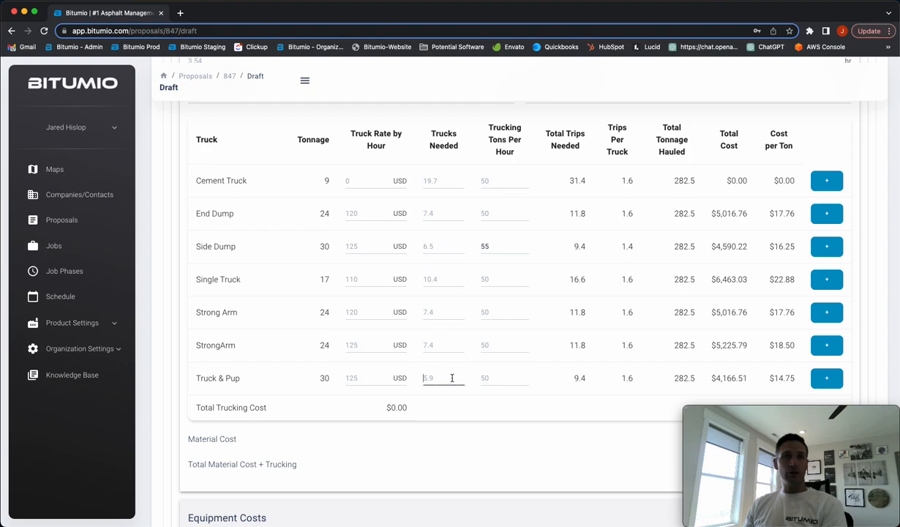
{"action": "type", "text": "6"}
{"action": "left_click", "coordinate": [491, 388]}
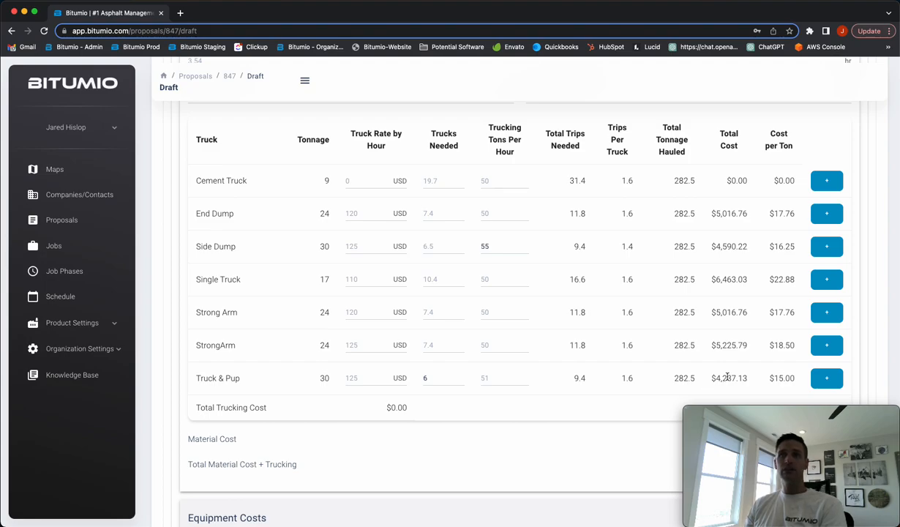
{"action": "left_click", "coordinate": [364, 380]}
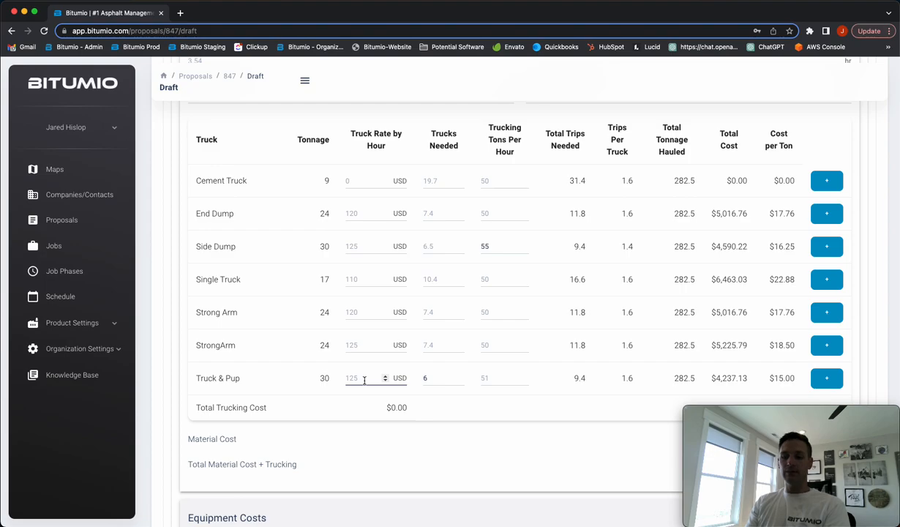
{"action": "type", "text": "140"}
{"action": "left_click", "coordinate": [508, 396]}
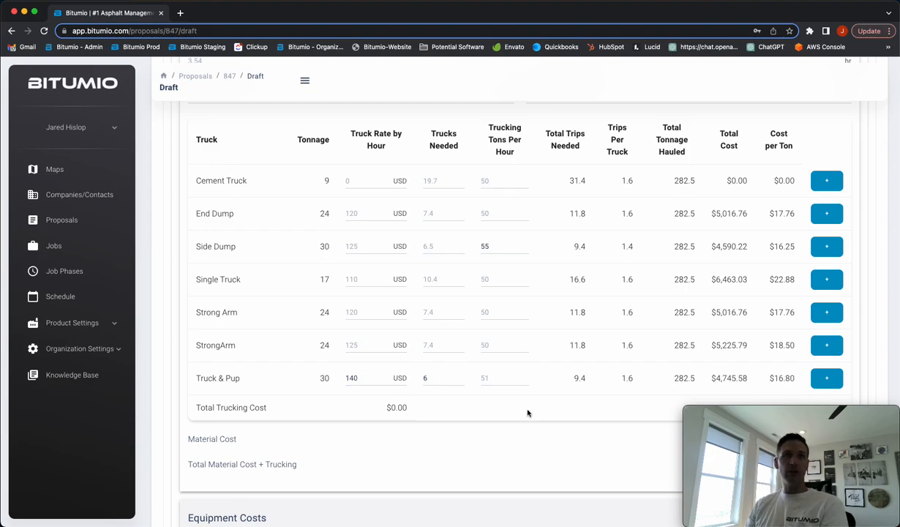
{"action": "left_click", "coordinate": [827, 379]}
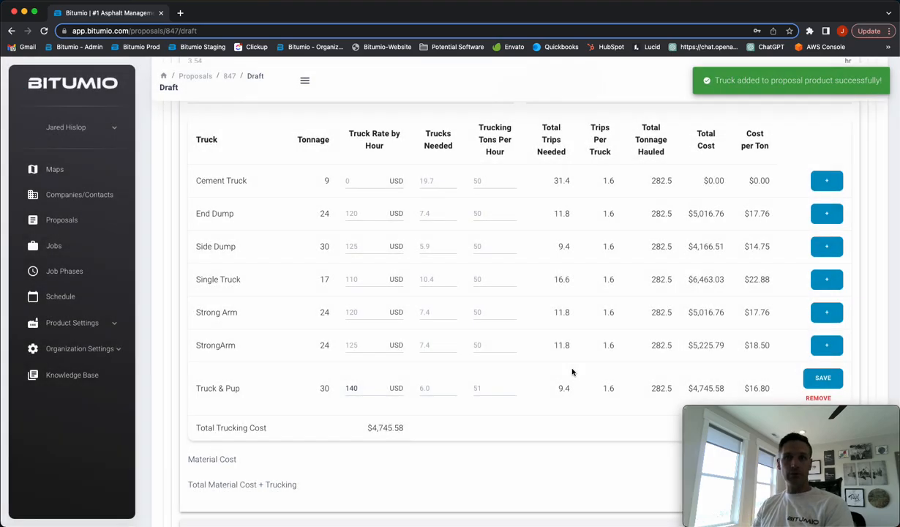
Check the total trucking cost and the combined material and trucking cost, along with the save and remove options for the added truck
{"action": "scroll", "coordinate": [573, 372], "scroll_direction": "down", "scroll_amount": 3}
{"action": "left_click_drag", "start_coordinate": [373, 333], "coordinate": [451, 333]}
{"action": "left_click", "coordinate": [452, 333]}
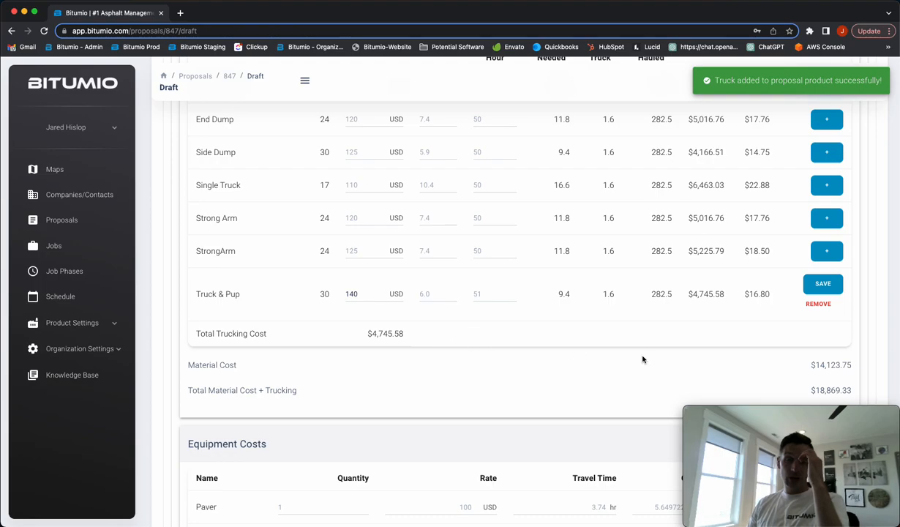
{"action": "left_click_drag", "start_coordinate": [784, 363], "coordinate": [849, 346]}
{"action": "scroll", "coordinate": [834, 362], "scroll_direction": "down", "scroll_amount": 1}
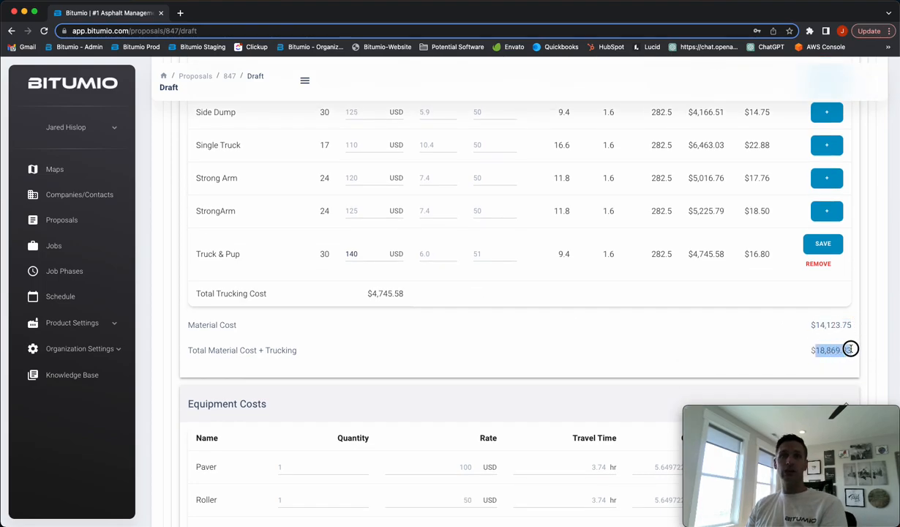
{"action": "scroll", "coordinate": [847, 347], "scroll_direction": "down", "scroll_amount": 1}
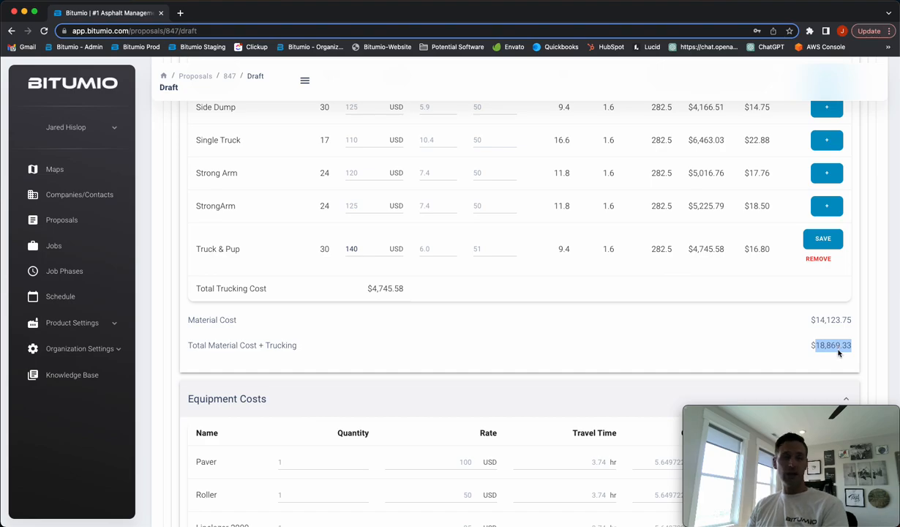
{"action": "left_click", "coordinate": [673, 355]}
{"action": "scroll", "coordinate": [673, 355], "scroll_direction": "up", "scroll_amount": 3}
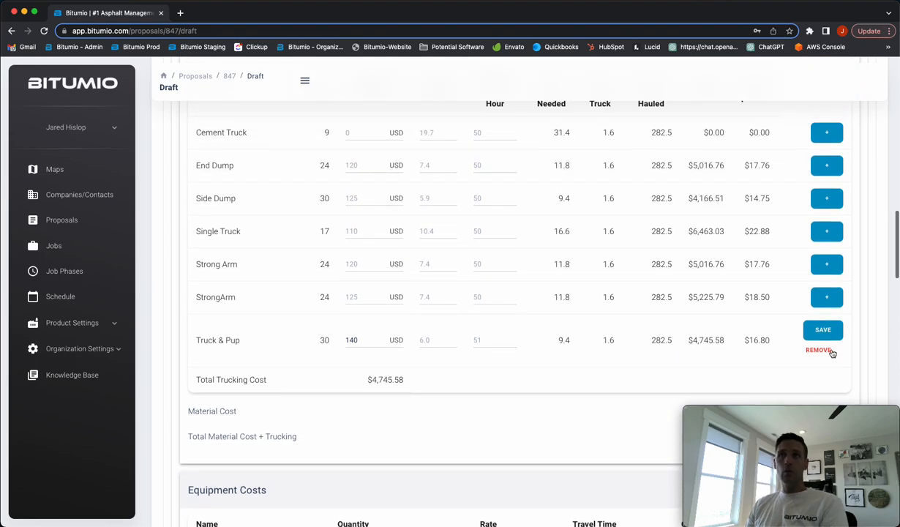
{"action": "scroll", "coordinate": [538, 365], "scroll_direction": "down", "scroll_amount": 3}
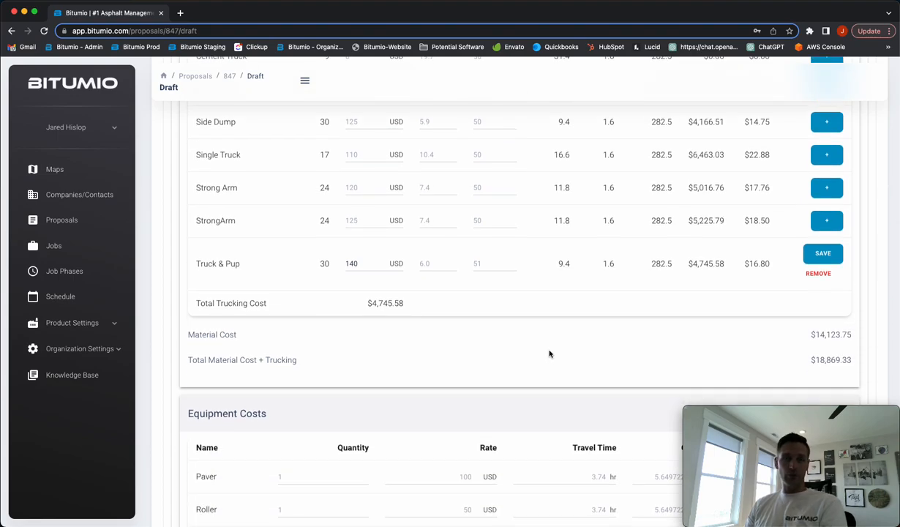
Review the equipment costs for the Paver, Roller and Linelazer 3900 and the labor costs for the Asphalt Crew
{"action": "scroll", "coordinate": [549, 352], "scroll_direction": "down", "scroll_amount": 5}
{"action": "scroll", "coordinate": [549, 352], "scroll_direction": "down", "scroll_amount": 1}
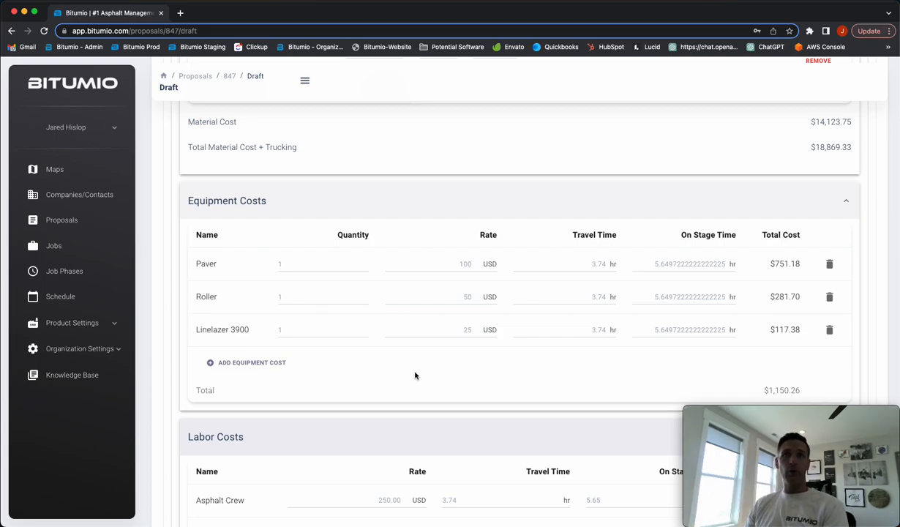
{"action": "scroll", "coordinate": [473, 360], "scroll_direction": "down", "scroll_amount": 3}
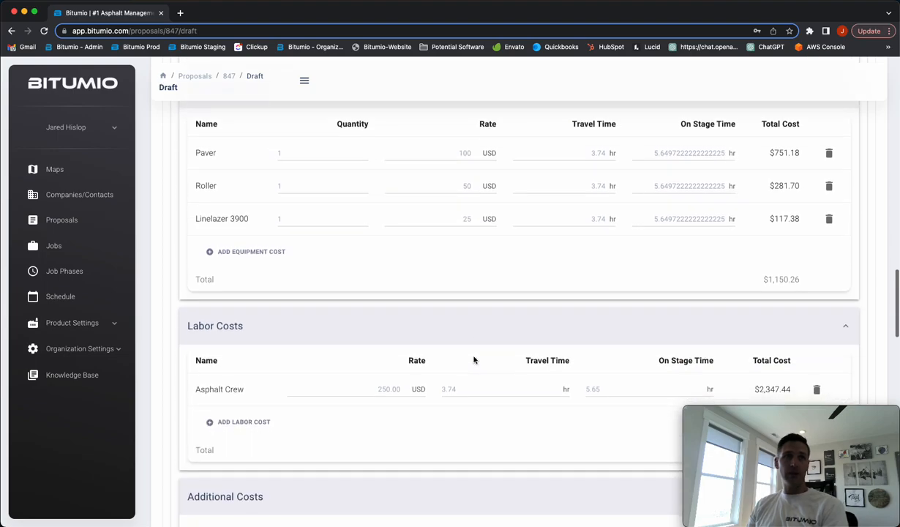
{"action": "scroll", "coordinate": [473, 360], "scroll_direction": "up", "scroll_amount": 1}
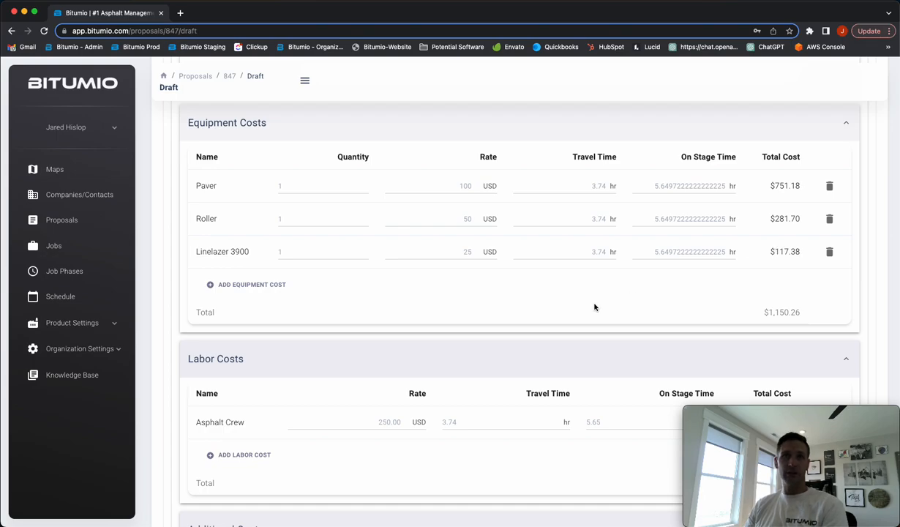
Check the Asphalt Crew's total labor cost and view the measured parking lot map image among the product files at full size
{"action": "scroll", "coordinate": [593, 300], "scroll_direction": "down", "scroll_amount": 3}
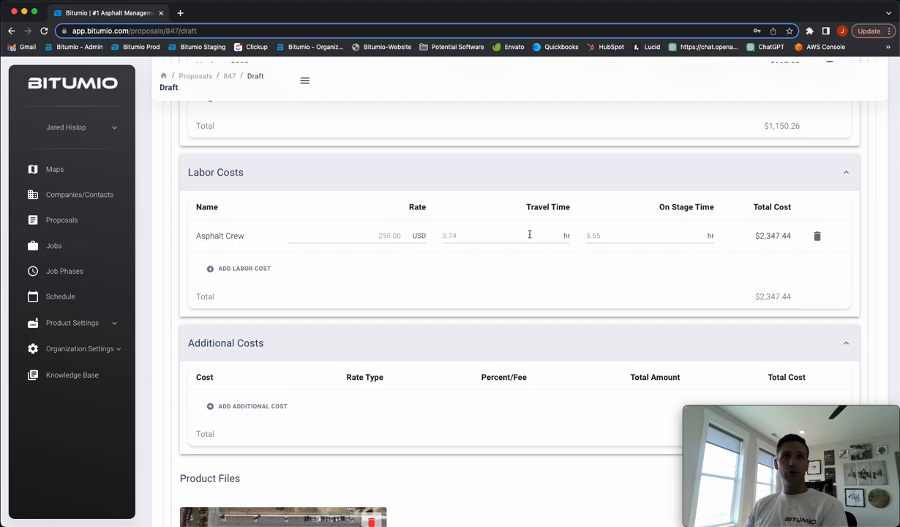
{"action": "double_click", "coordinate": [767, 236]}
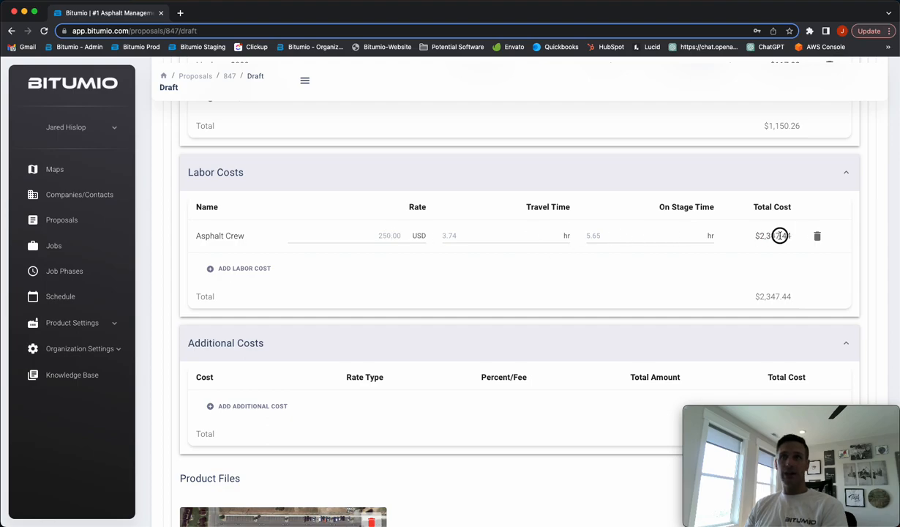
{"action": "scroll", "coordinate": [490, 267], "scroll_direction": "down", "scroll_amount": 4}
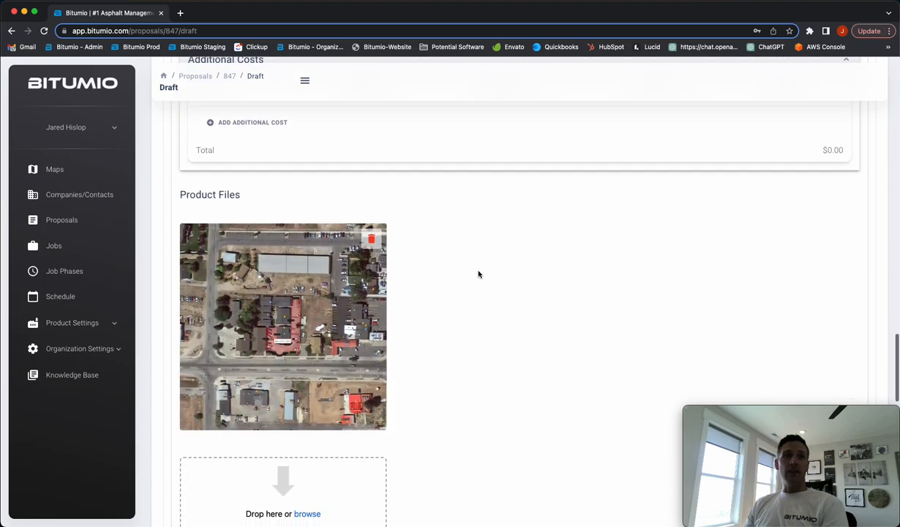
{"action": "left_click", "coordinate": [274, 318]}
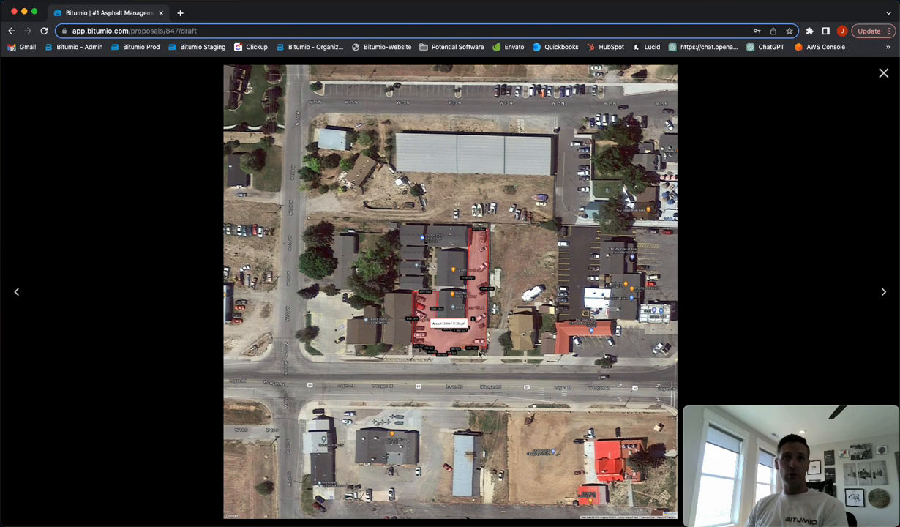
{"action": "left_click", "coordinate": [881, 74]}
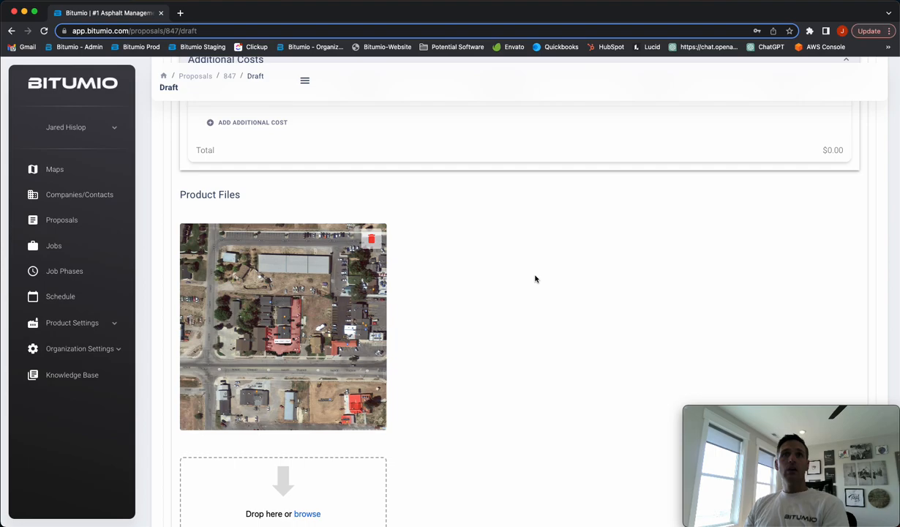
Review the total costs, profit and overall total in the Product Summary of the commercial asphalt product
{"action": "scroll", "coordinate": [534, 278], "scroll_direction": "down", "scroll_amount": 6}
{"action": "scroll", "coordinate": [534, 279], "scroll_direction": "up", "scroll_amount": 1}
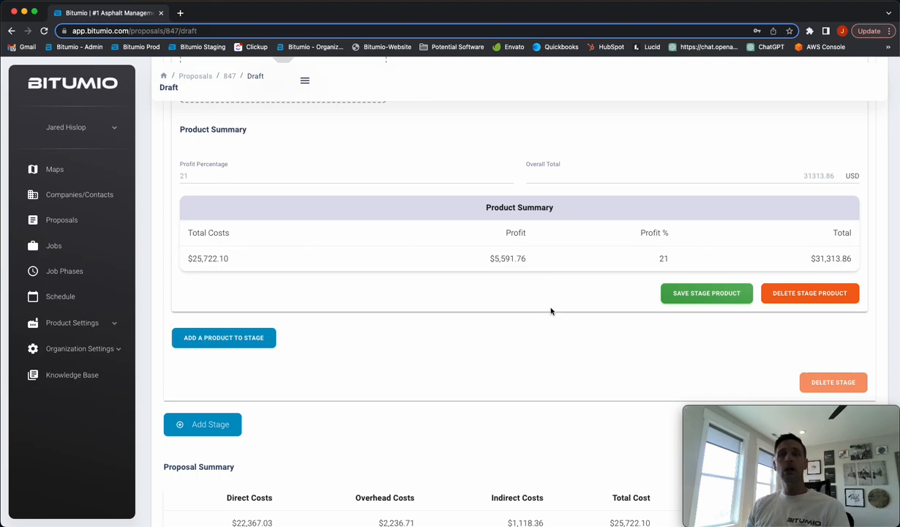
{"action": "left_click_drag", "start_coordinate": [812, 258], "coordinate": [852, 259]}
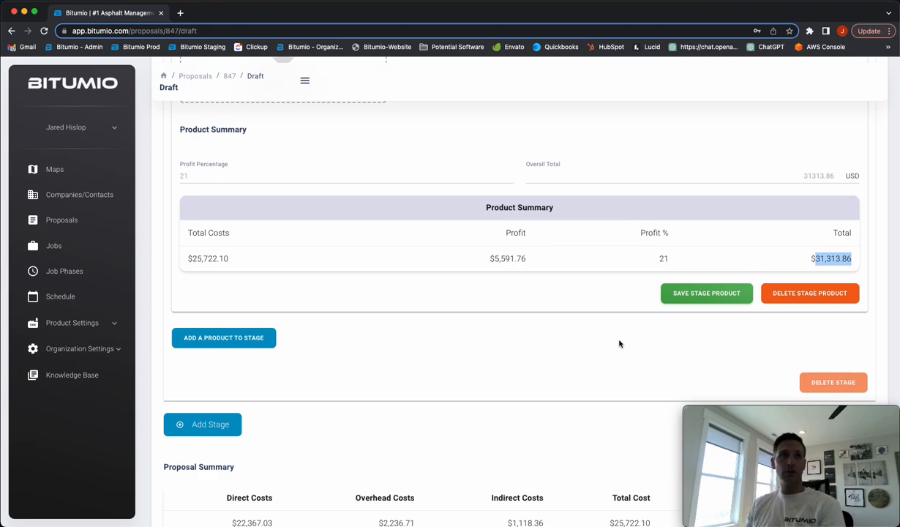
{"action": "left_click", "coordinate": [593, 361]}
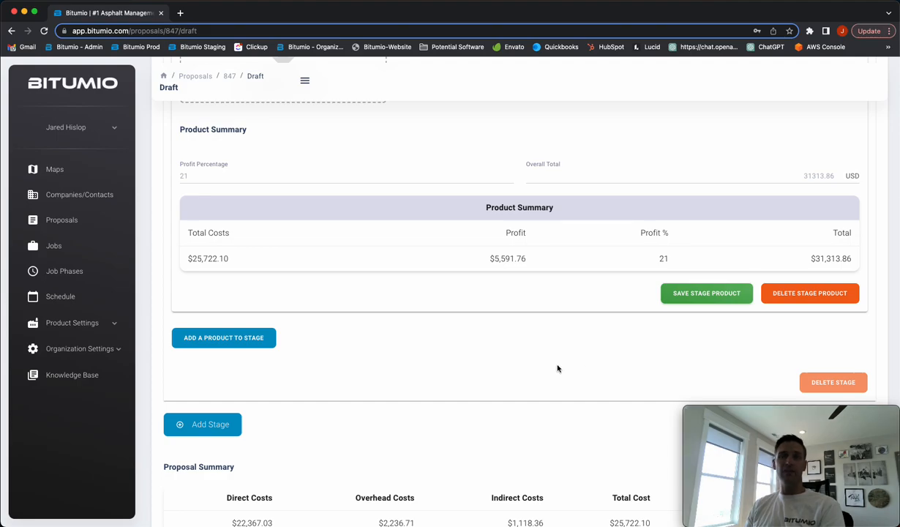
Examine the direct, overhead and indirect costs in the Proposal Summary
{"action": "scroll", "coordinate": [578, 363], "scroll_direction": "up", "scroll_amount": 15}
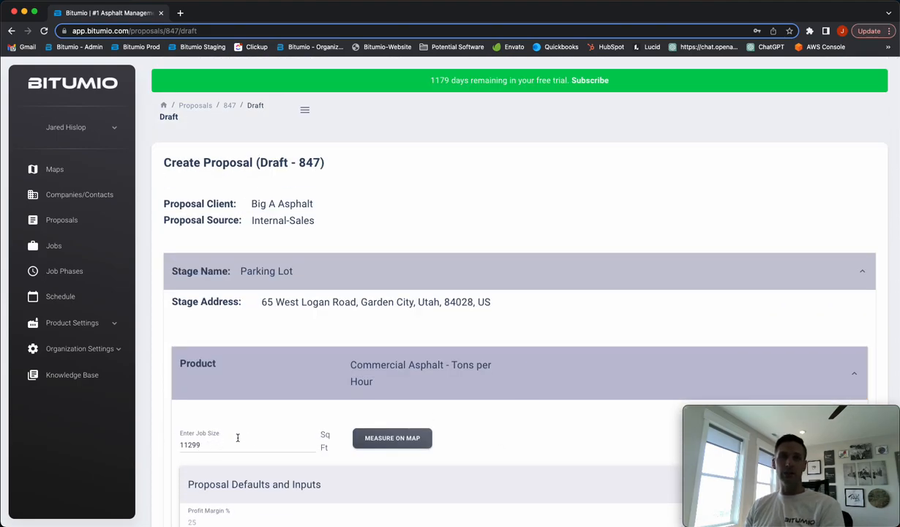
{"action": "scroll", "coordinate": [526, 446], "scroll_direction": "down", "scroll_amount": 15}
{"action": "scroll", "coordinate": [526, 447], "scroll_direction": "down", "scroll_amount": 20}
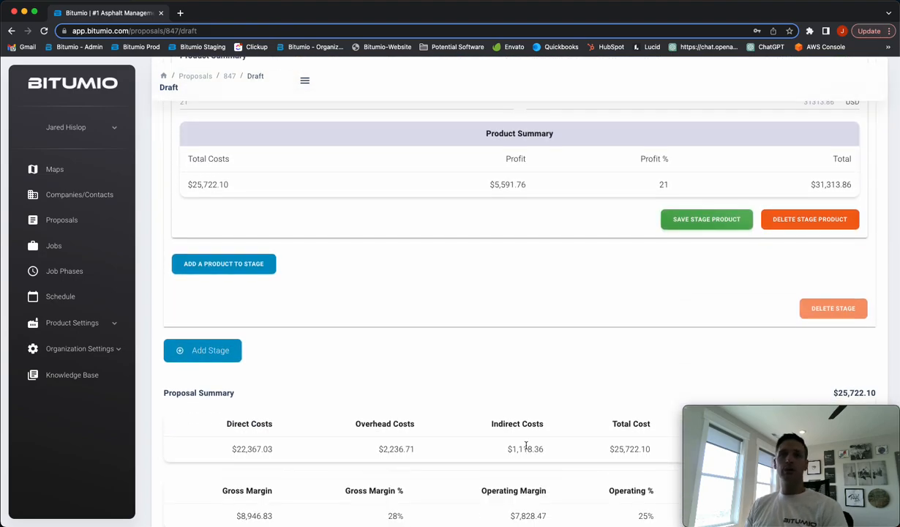
{"action": "scroll", "coordinate": [525, 446], "scroll_direction": "down", "scroll_amount": 5}
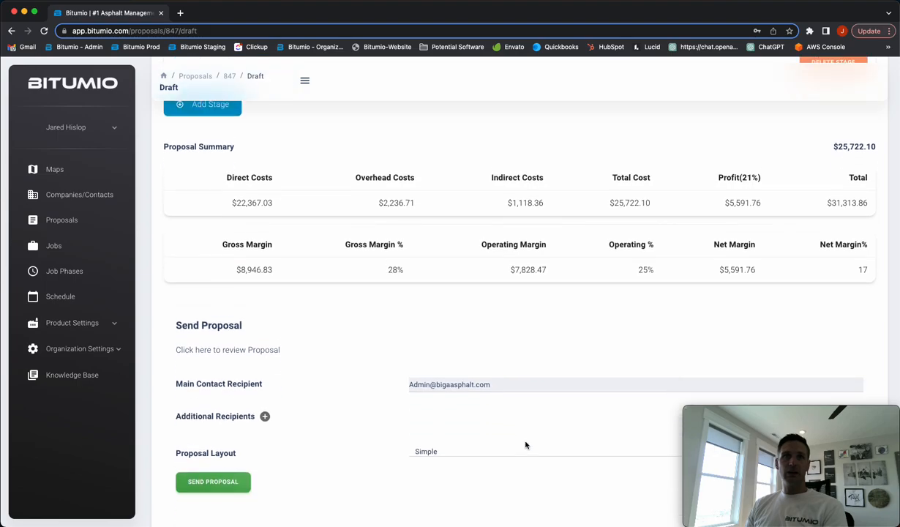
{"action": "left_click_drag", "start_coordinate": [235, 196], "coordinate": [271, 194]}
{"action": "left_click_drag", "start_coordinate": [377, 195], "coordinate": [408, 194]}
{"action": "left_click", "coordinate": [514, 193]}
{"action": "left_click_drag", "start_coordinate": [514, 193], "coordinate": [542, 195]}
{"action": "left_click", "coordinate": [538, 196]}
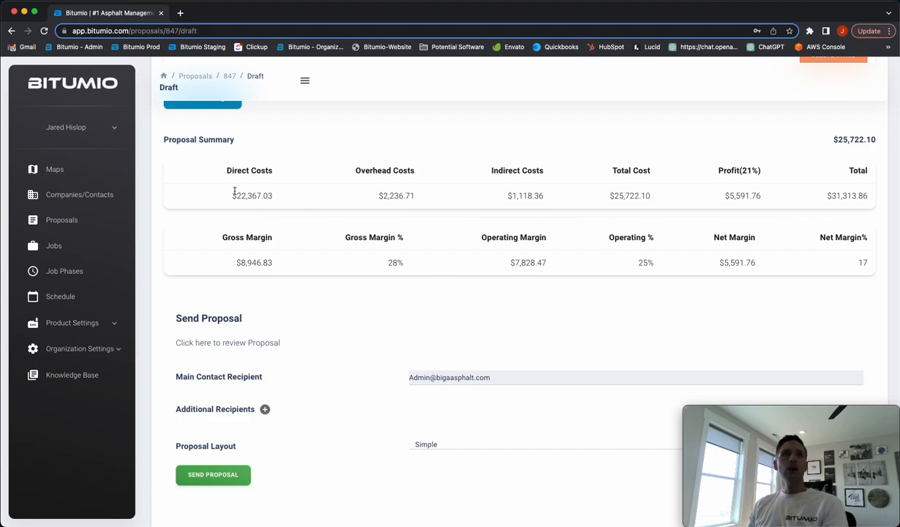
{"action": "left_click_drag", "start_coordinate": [382, 196], "coordinate": [417, 198]}
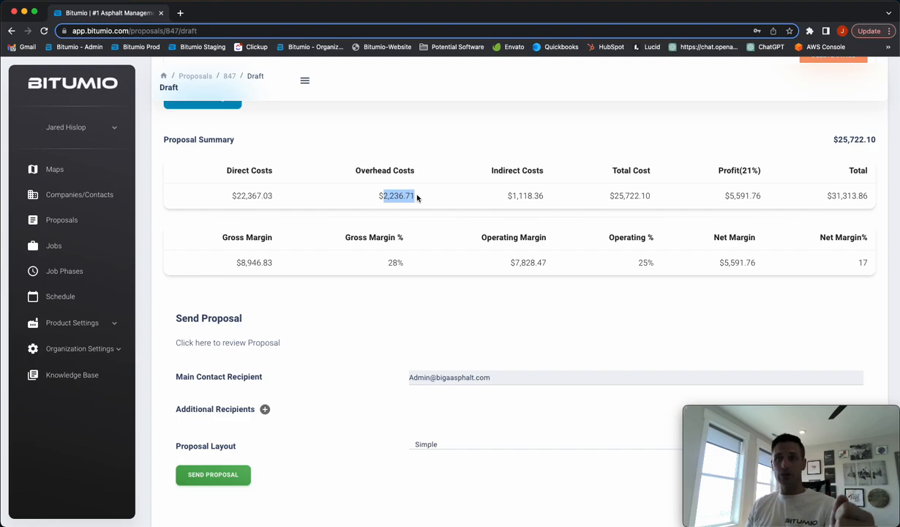
{"action": "left_click_drag", "start_coordinate": [512, 195], "coordinate": [541, 193]}
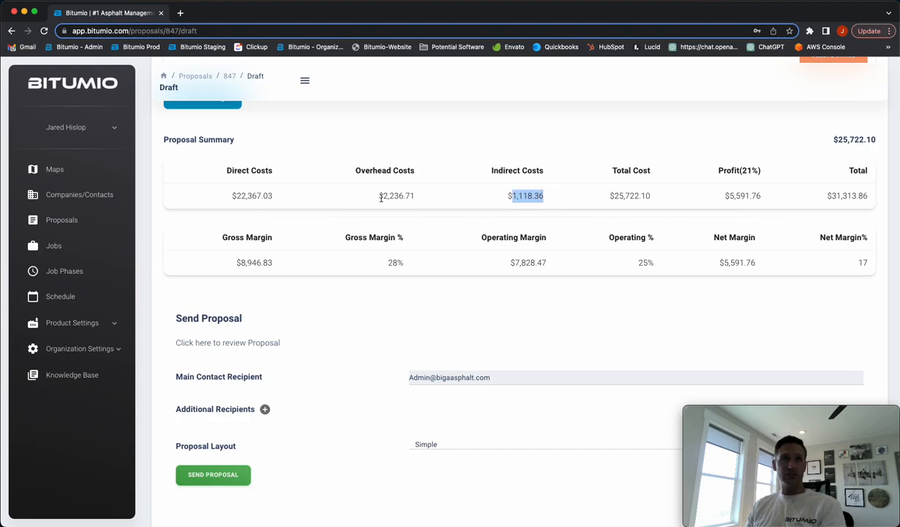
{"action": "left_click_drag", "start_coordinate": [381, 195], "coordinate": [415, 196]}
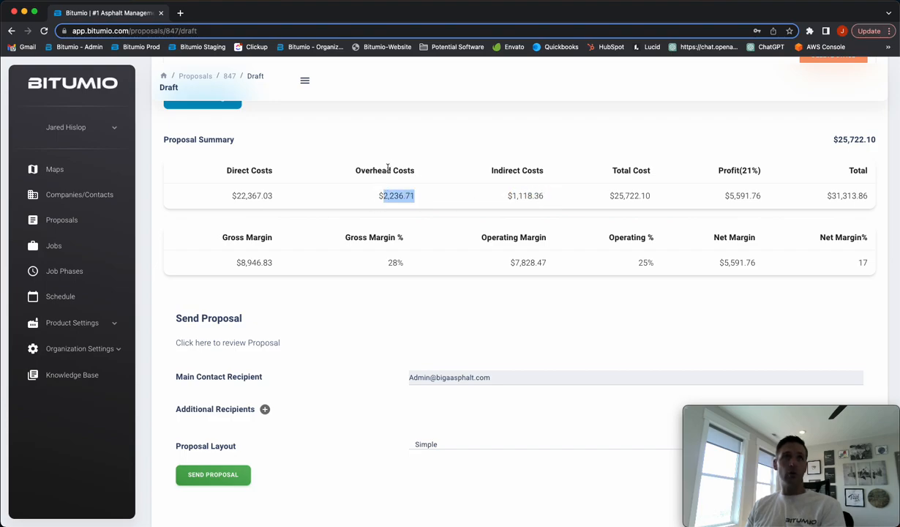
{"action": "left_click", "coordinate": [512, 195]}
{"action": "left_click_drag", "start_coordinate": [512, 195], "coordinate": [543, 195]}
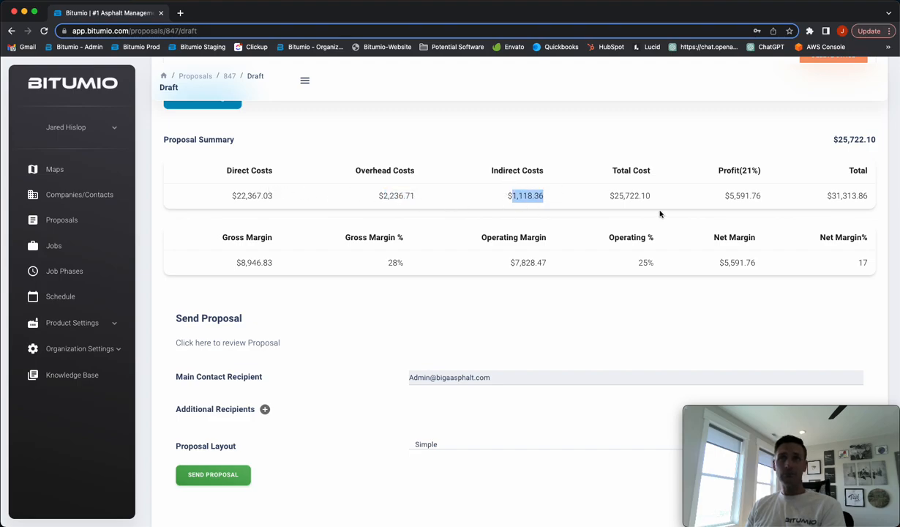
Check the total cost, profit and final total in the Proposal Summary
{"action": "left_click_drag", "start_coordinate": [613, 196], "coordinate": [656, 197]}
{"action": "left_click_drag", "start_coordinate": [722, 196], "coordinate": [760, 195]}
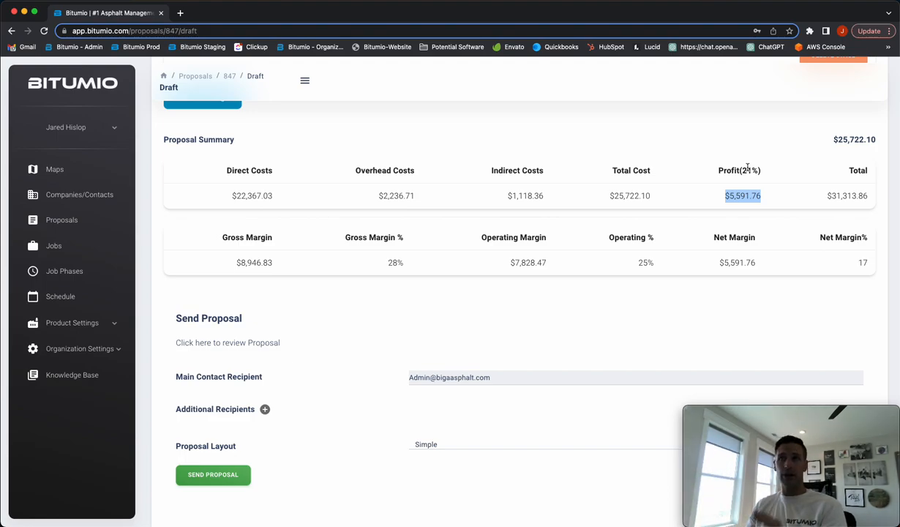
{"action": "left_click_drag", "start_coordinate": [825, 196], "coordinate": [880, 198]}
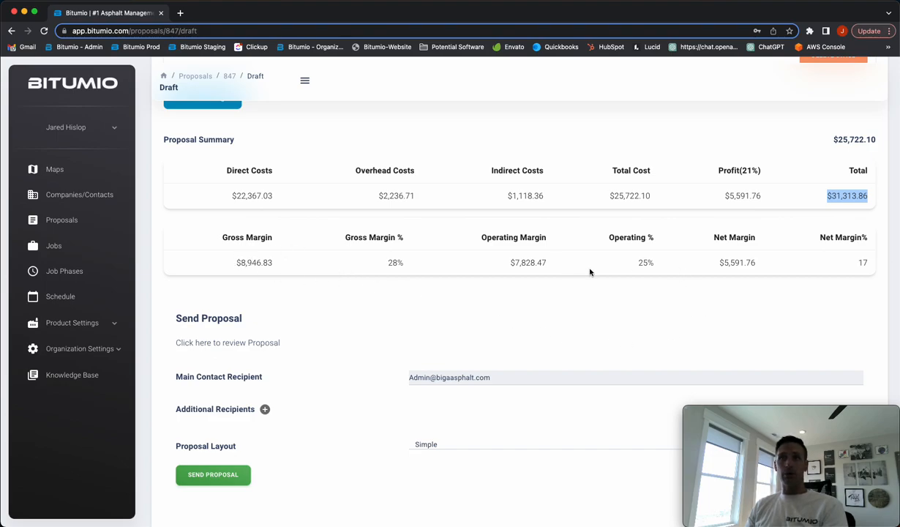
{"action": "left_click", "coordinate": [602, 327]}
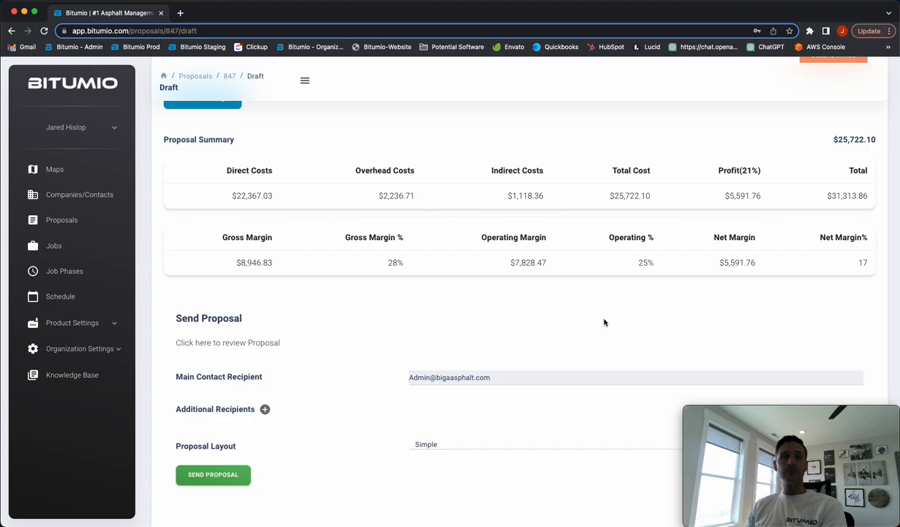
Add an additional recipient to the proposal and enter that recipient's e-mail address
{"action": "scroll", "coordinate": [596, 319], "scroll_direction": "down", "scroll_amount": 2}
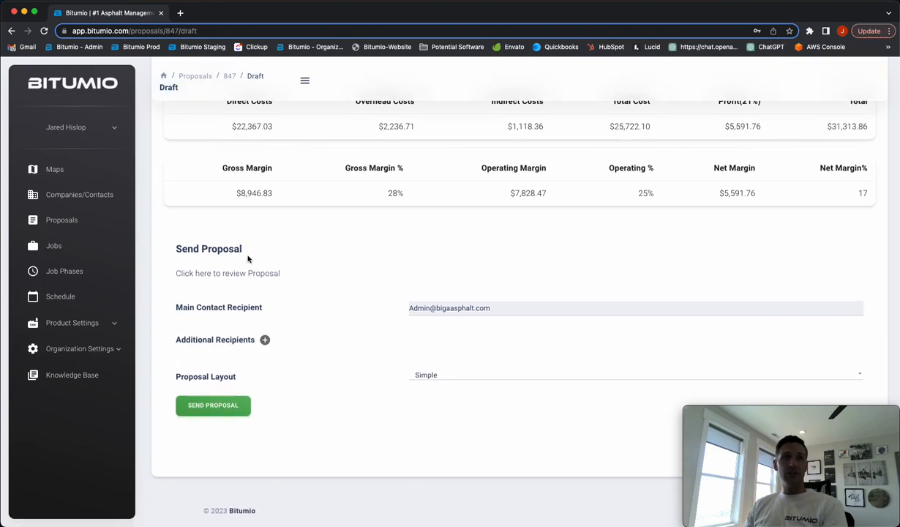
{"action": "left_click", "coordinate": [264, 341]}
{"action": "left_click", "coordinate": [425, 344]}
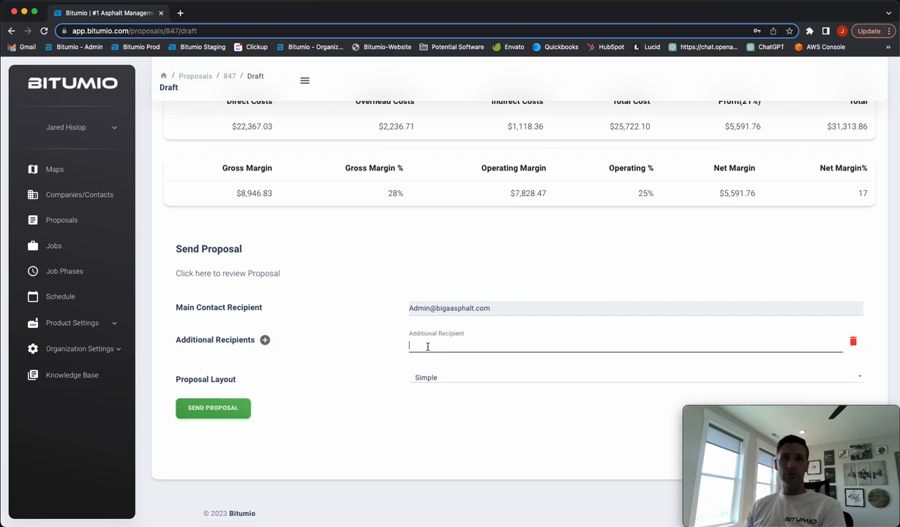
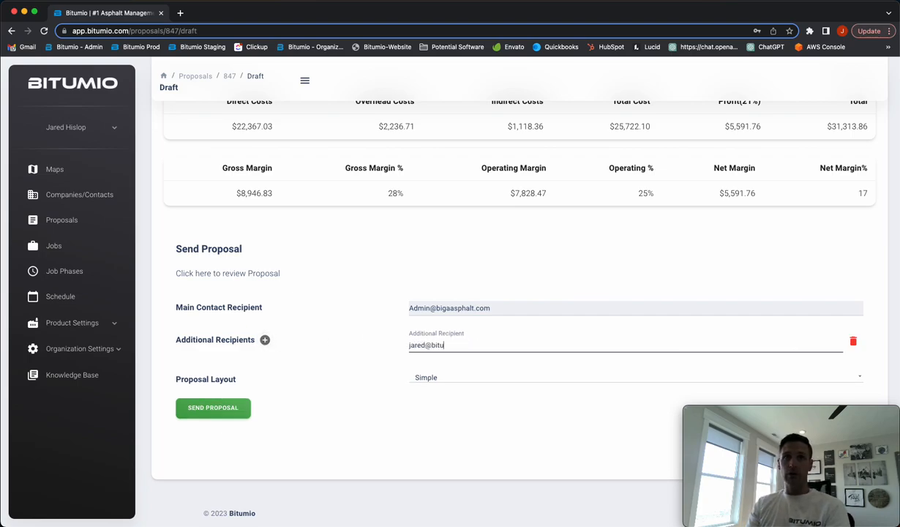
{"action": "left_click", "coordinate": [424, 446]}
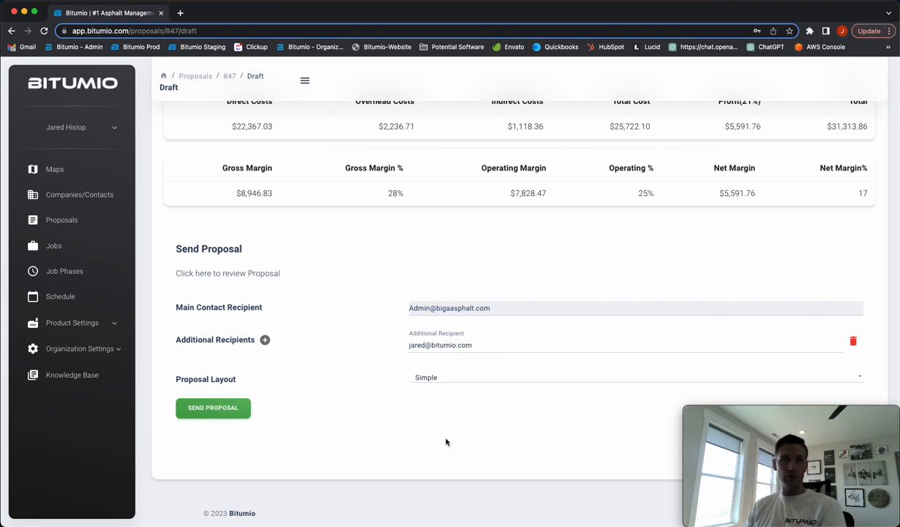
Change the proposal layout to Full
{"action": "scroll", "coordinate": [446, 441], "scroll_direction": "down", "scroll_amount": 1}
{"action": "left_click", "coordinate": [430, 357]}
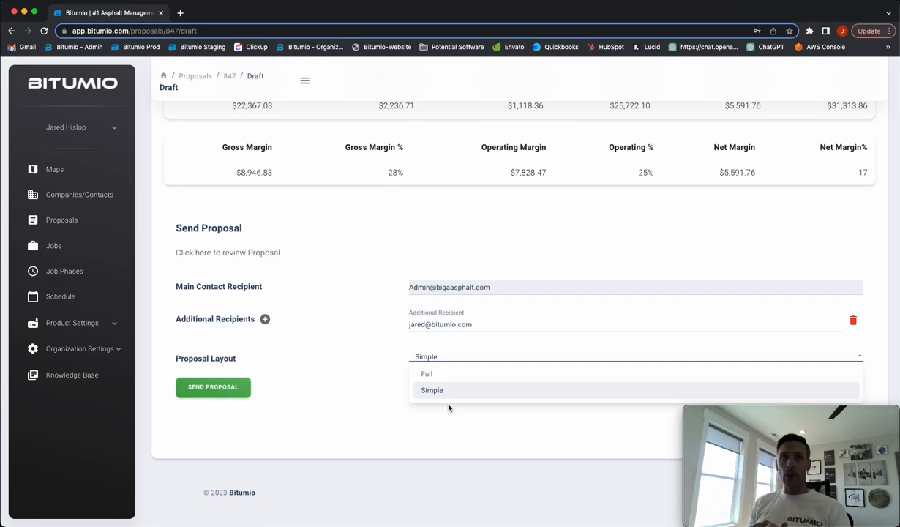
{"action": "left_click", "coordinate": [427, 372]}
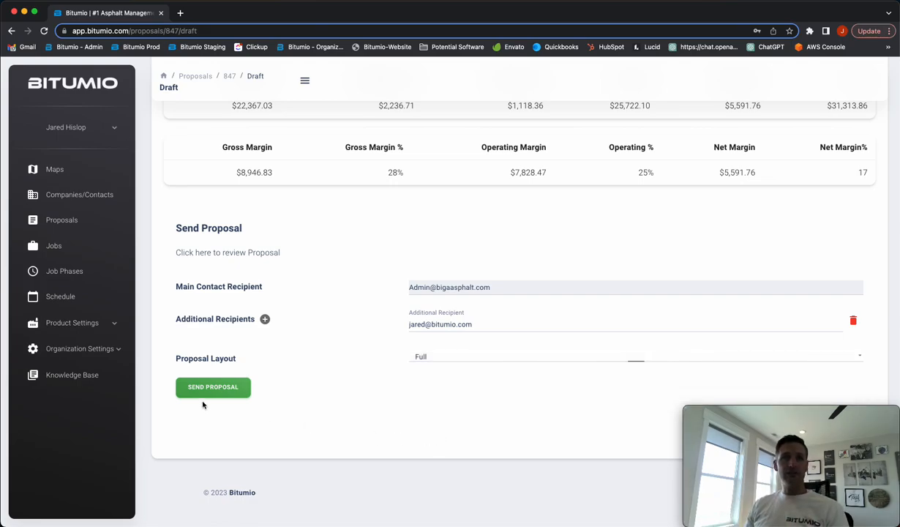
Look back over the proposal's summary, trucking and equipment costs, and the product's default inputs
{"action": "scroll", "coordinate": [459, 445], "scroll_direction": "up", "scroll_amount": 3}
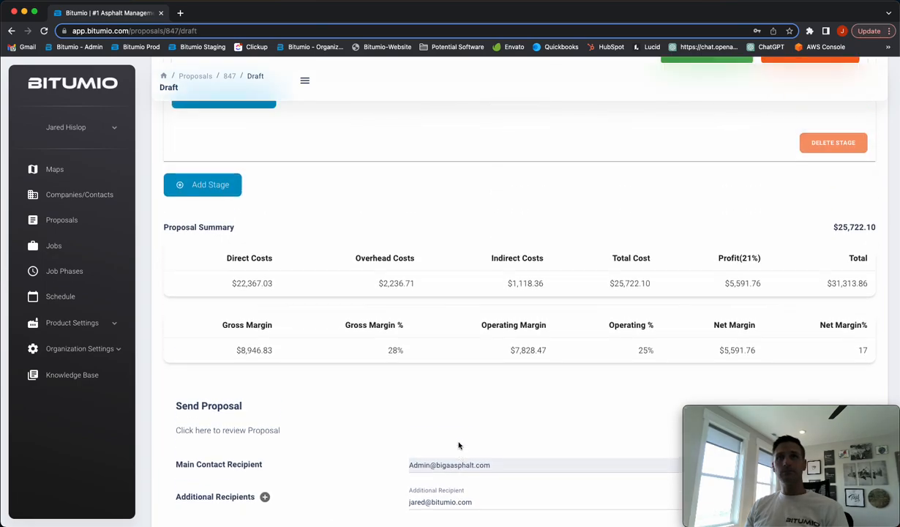
{"action": "scroll", "coordinate": [458, 445], "scroll_direction": "up", "scroll_amount": 1}
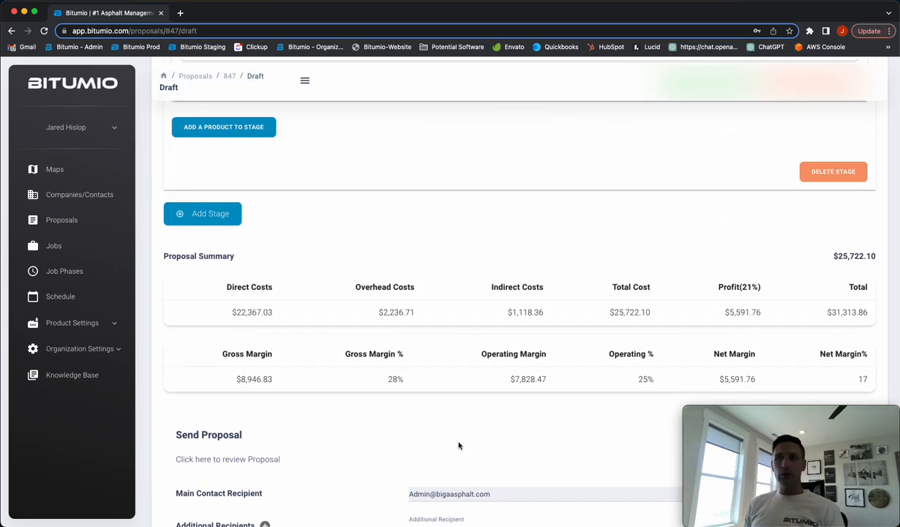
{"action": "scroll", "coordinate": [459, 444], "scroll_direction": "up", "scroll_amount": 15}
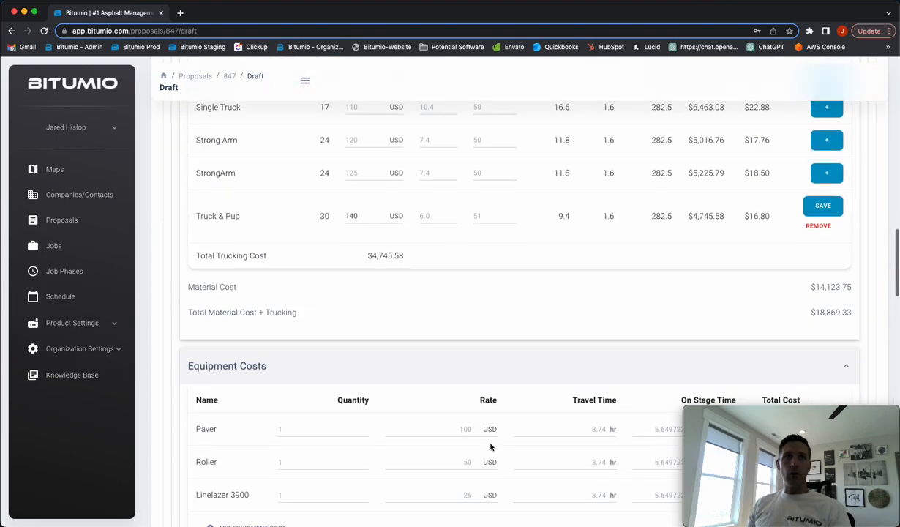
{"action": "scroll", "coordinate": [490, 444], "scroll_direction": "up", "scroll_amount": 10}
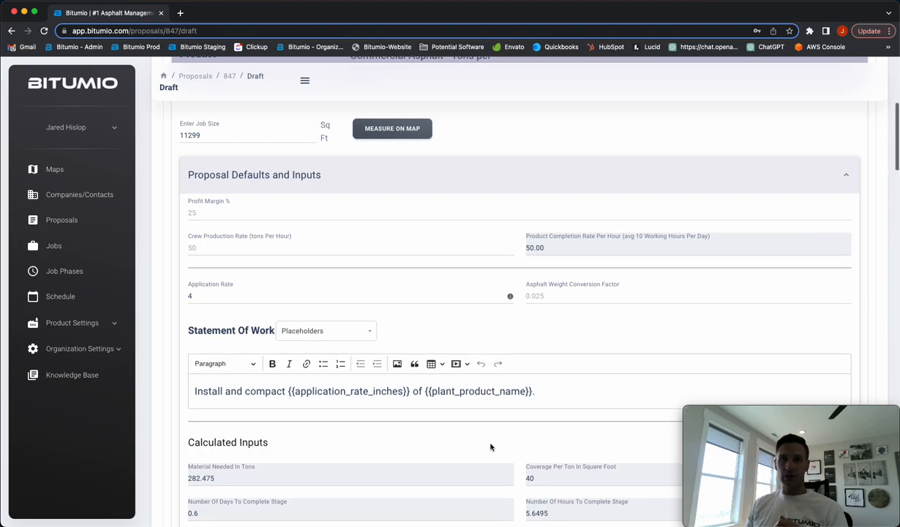
{"action": "scroll", "coordinate": [491, 446], "scroll_direction": "down", "scroll_amount": 10}
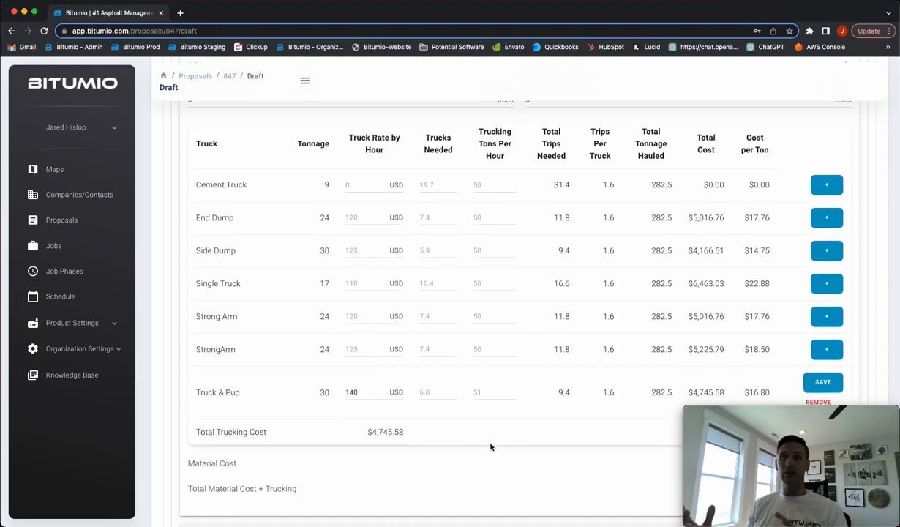